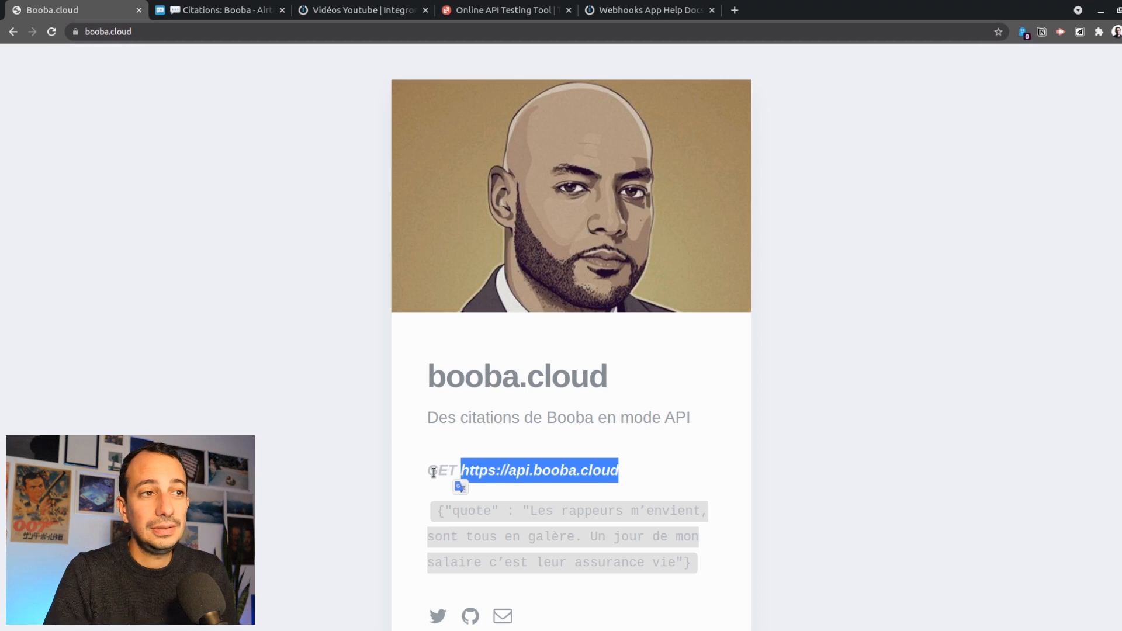
pyautogui.click(507, 453)
pyautogui.click(455, 20)
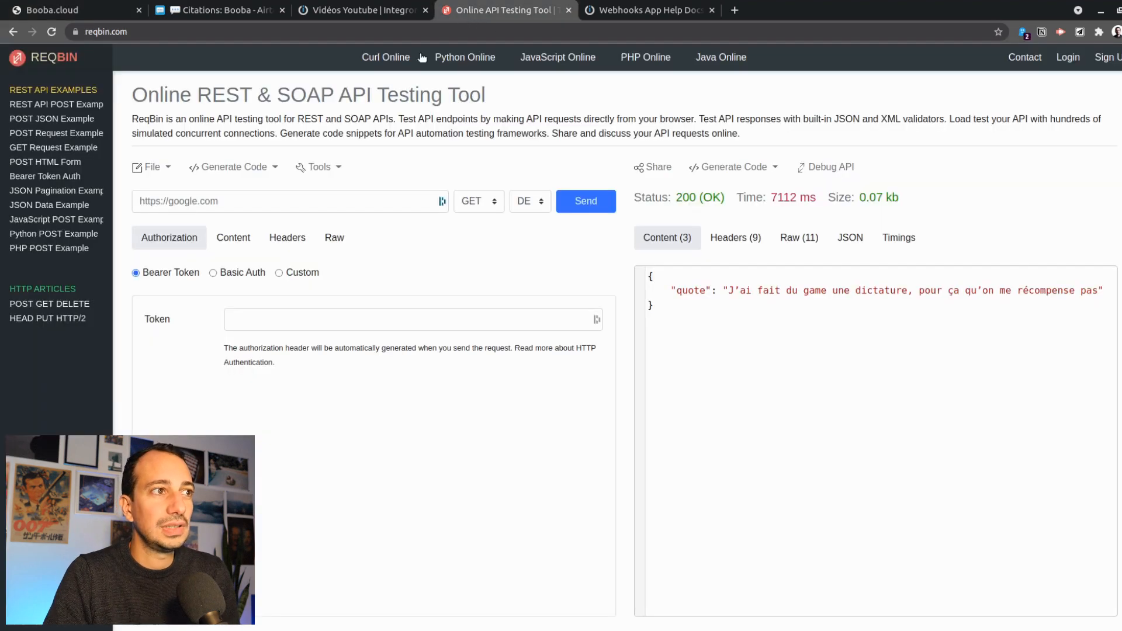
pyautogui.click(270, 201)
pyautogui.write('https://api.booba.cloud')
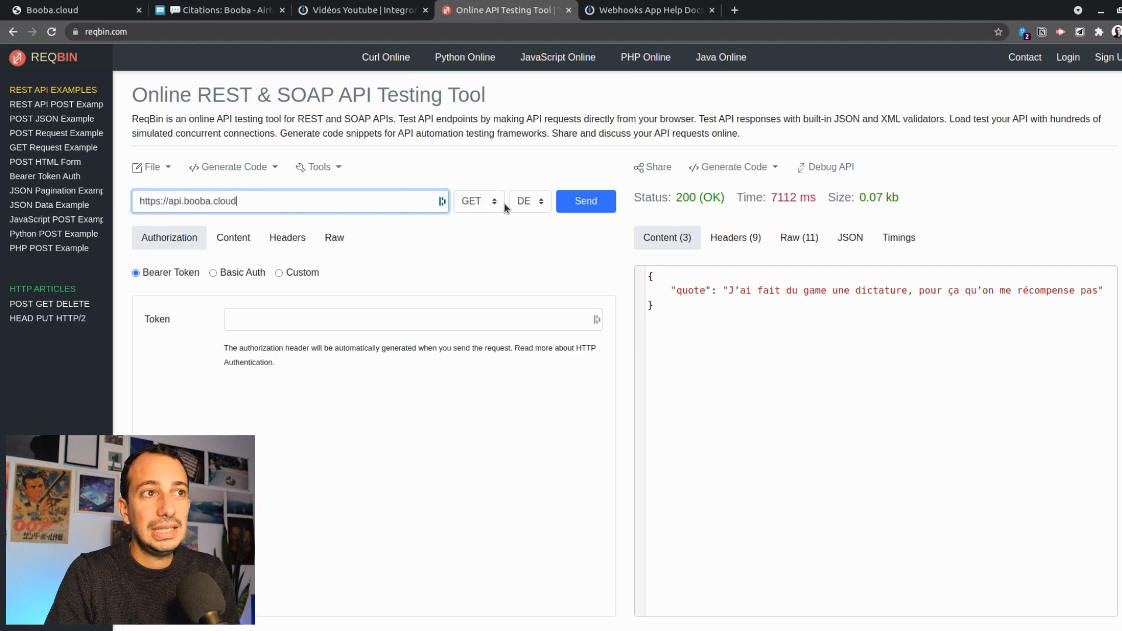
pyautogui.click(594, 205)
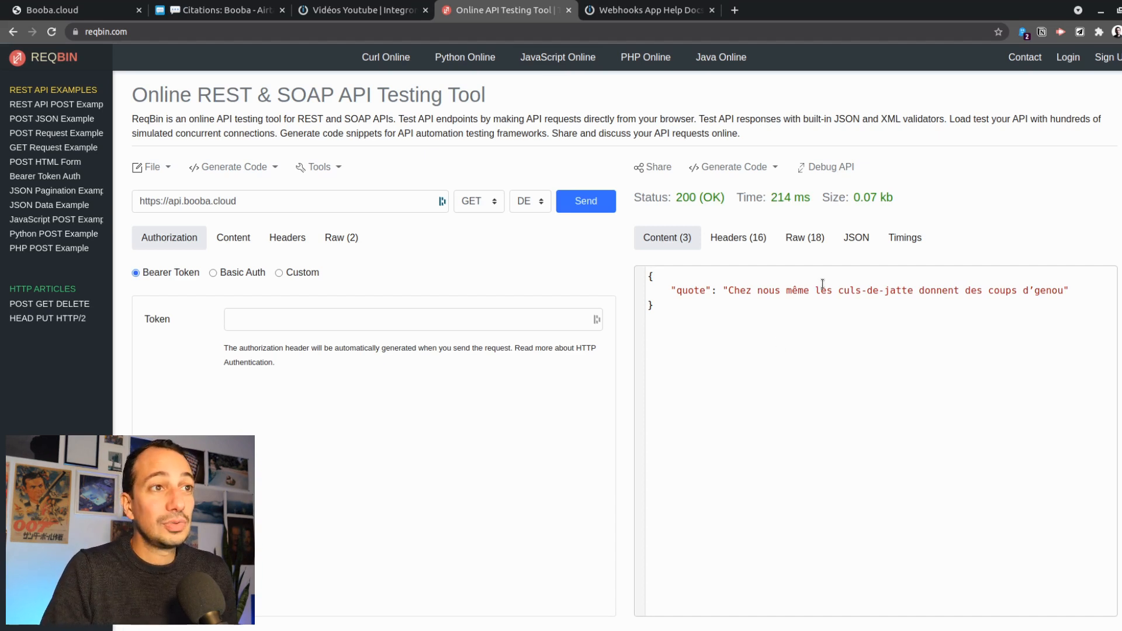
pyautogui.click(585, 202)
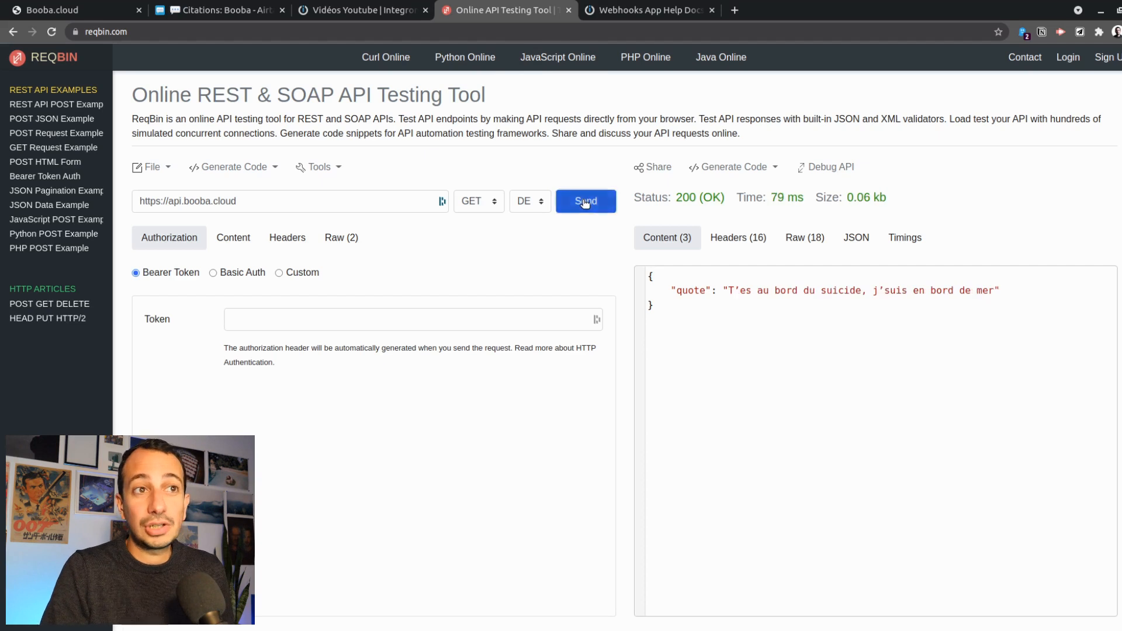
pyautogui.click(584, 201)
pyautogui.click(586, 204)
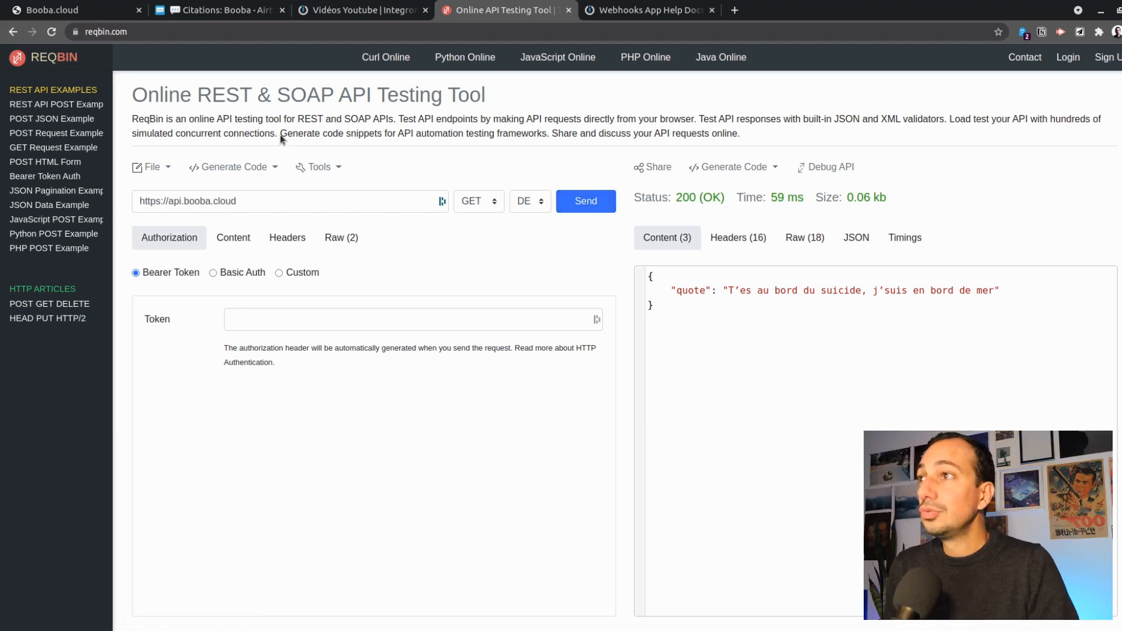
# - Switch to Integromat, create a new scenario in the Vidéos Youtube folder, and give it a Custom webhook trigger
pyautogui.click(202, 12)
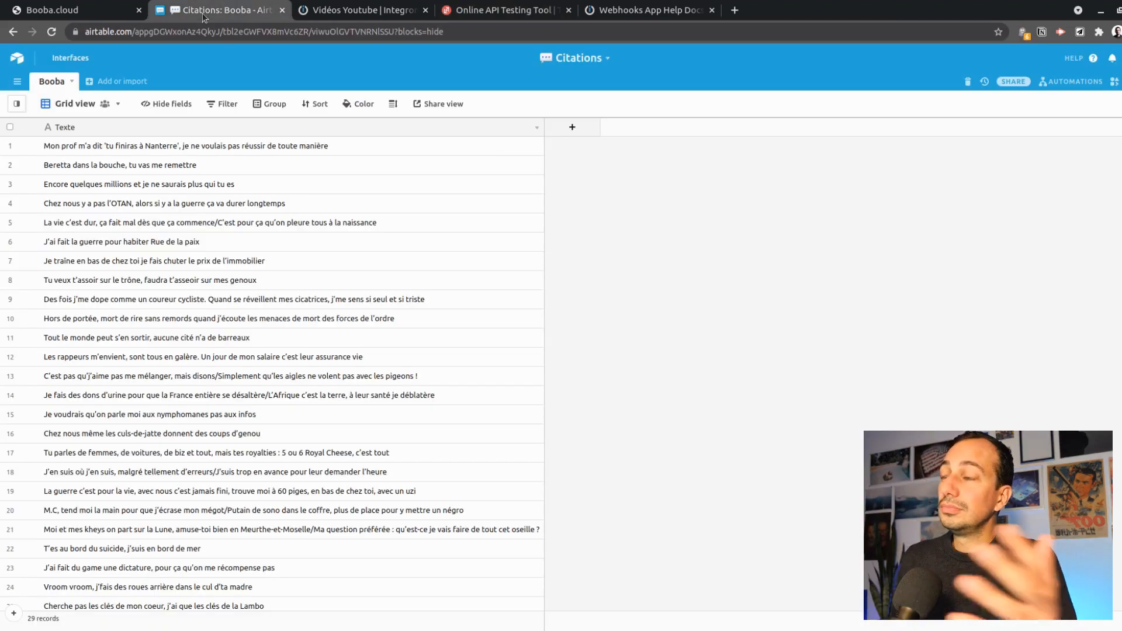
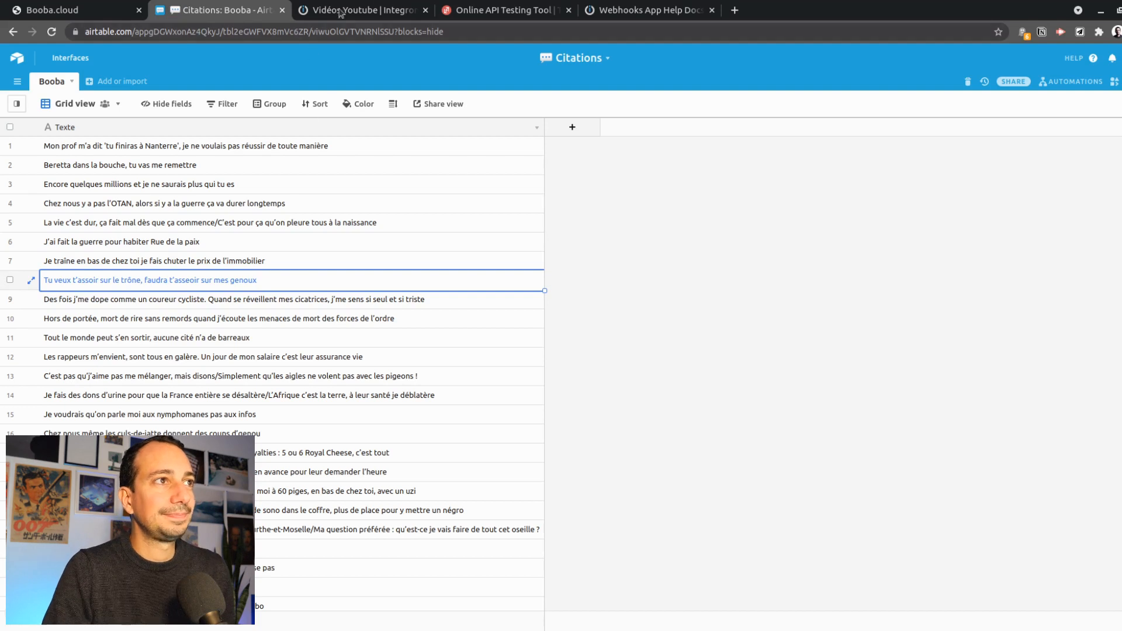
pyautogui.click(362, 10)
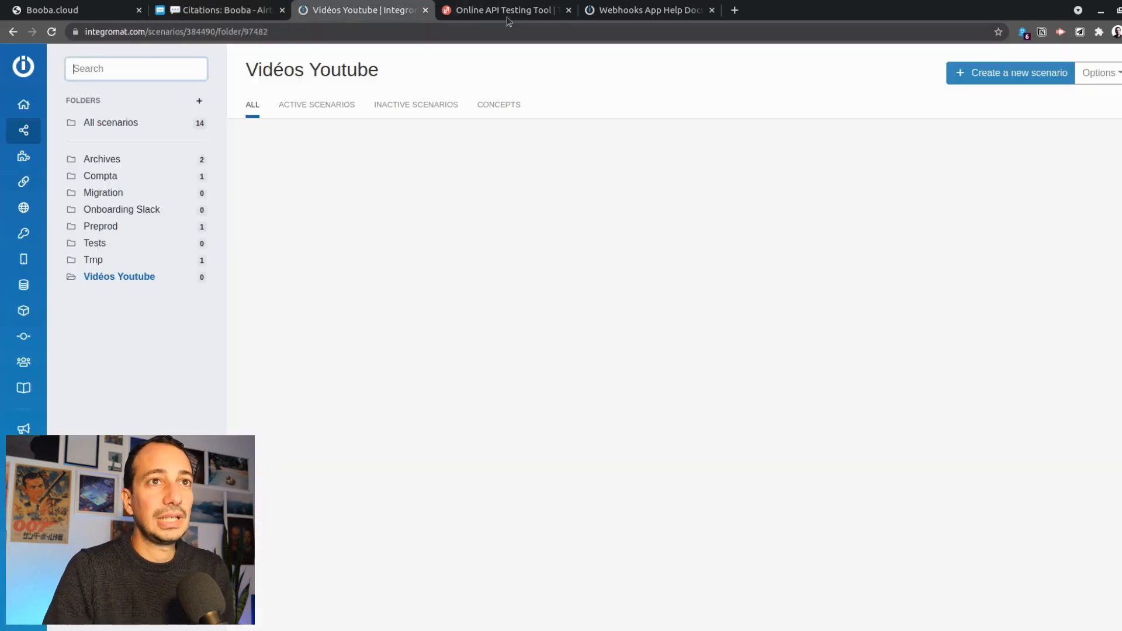
pyautogui.click(979, 81)
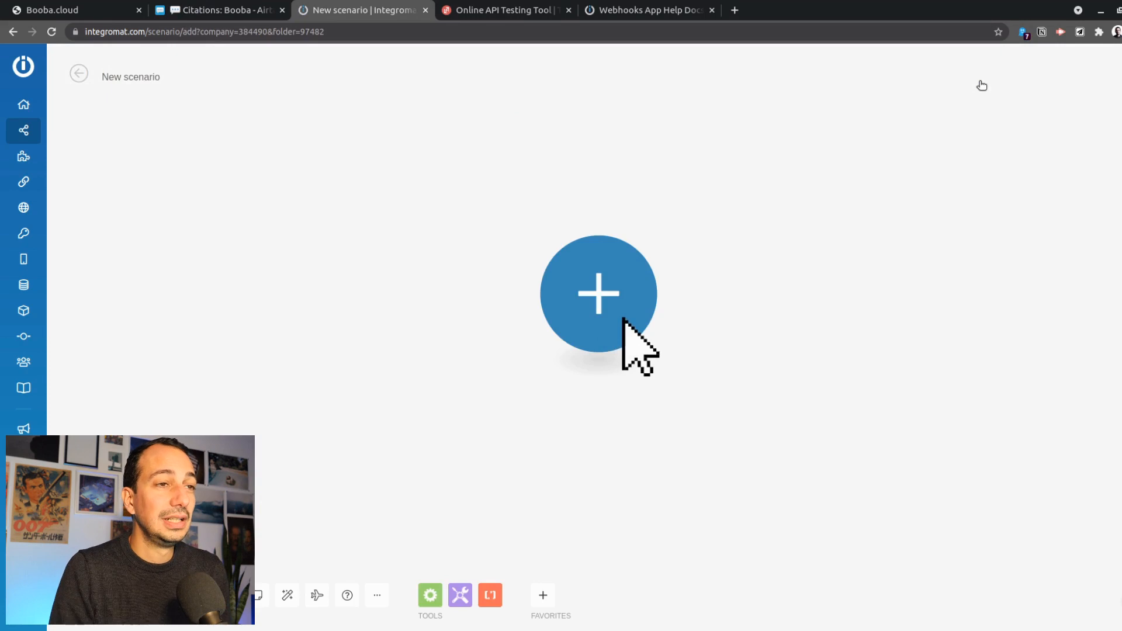
pyautogui.click(582, 324)
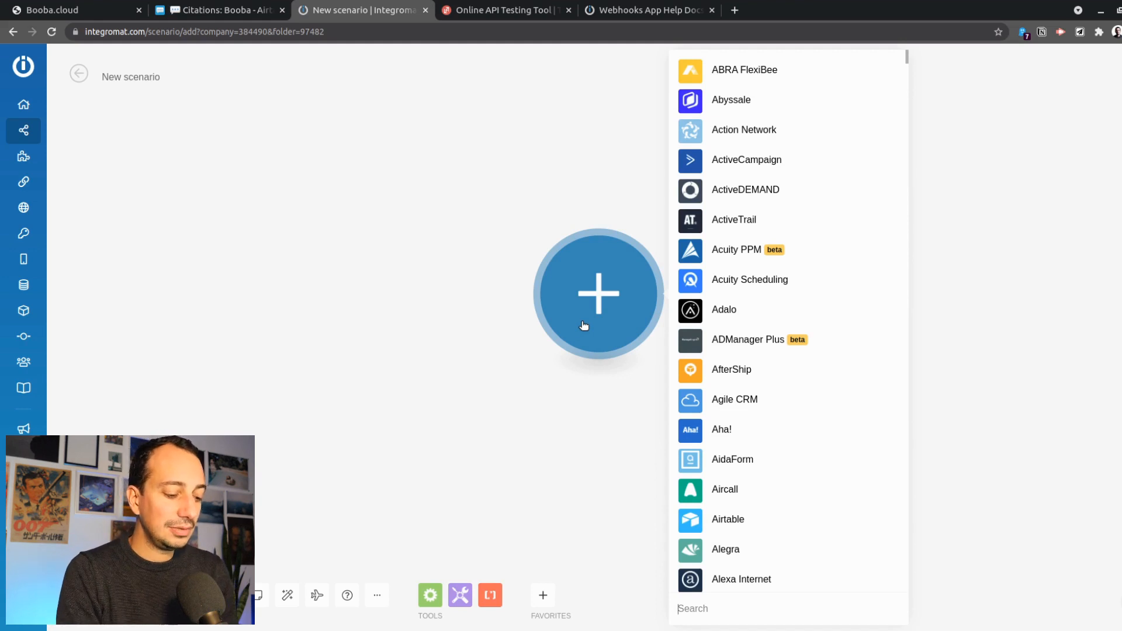
pyautogui.write('webhook')
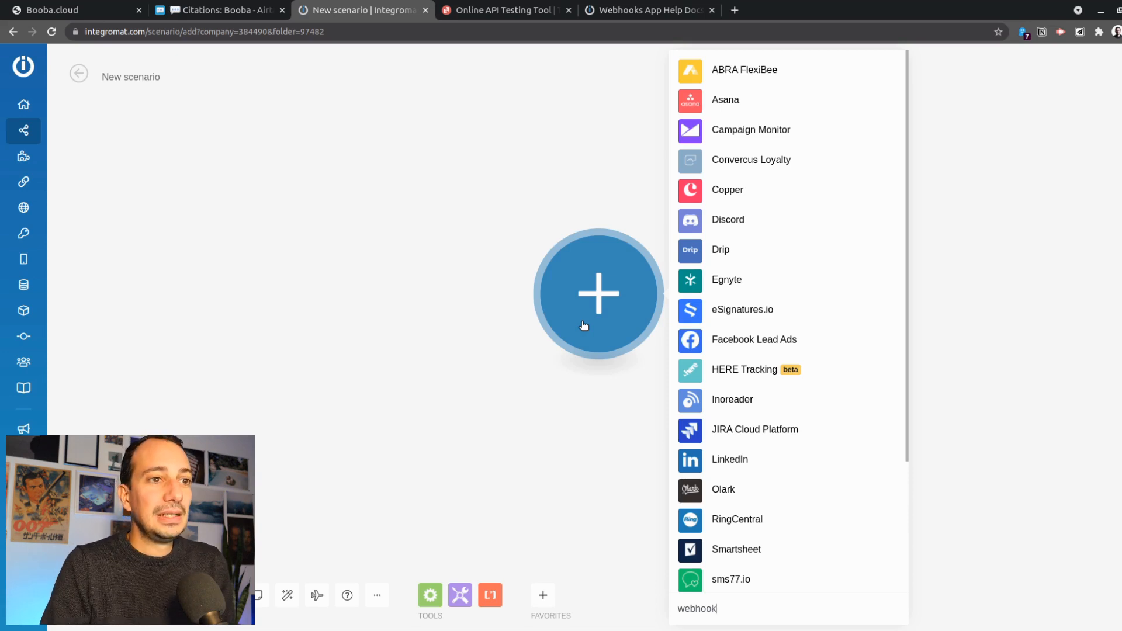
pyautogui.scroll(-3, 750, 466)
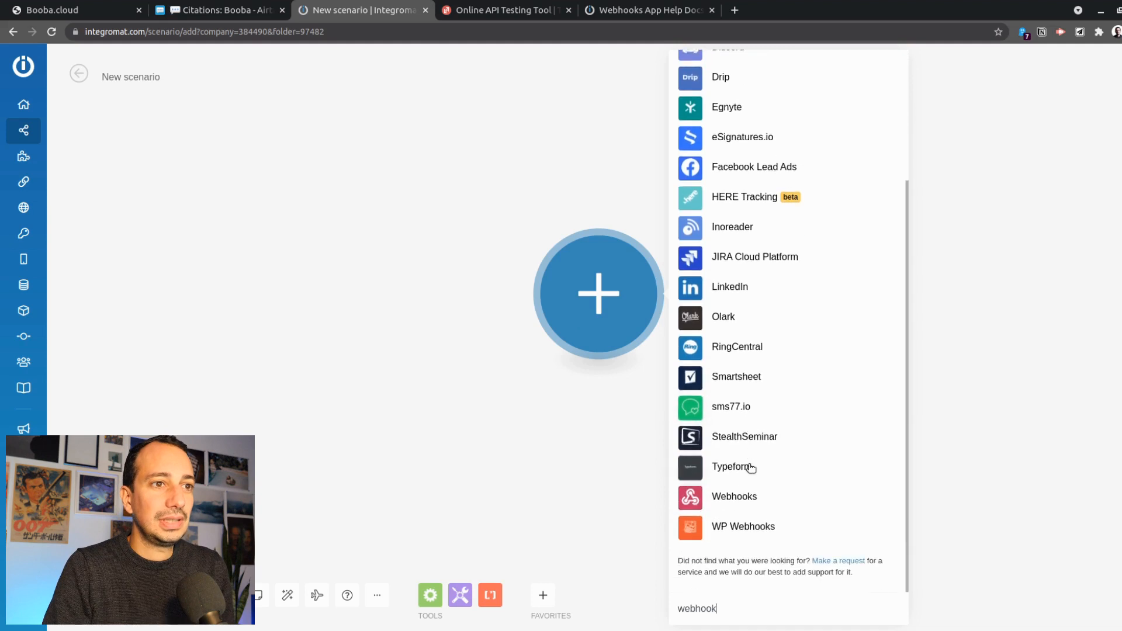
pyautogui.click(725, 498)
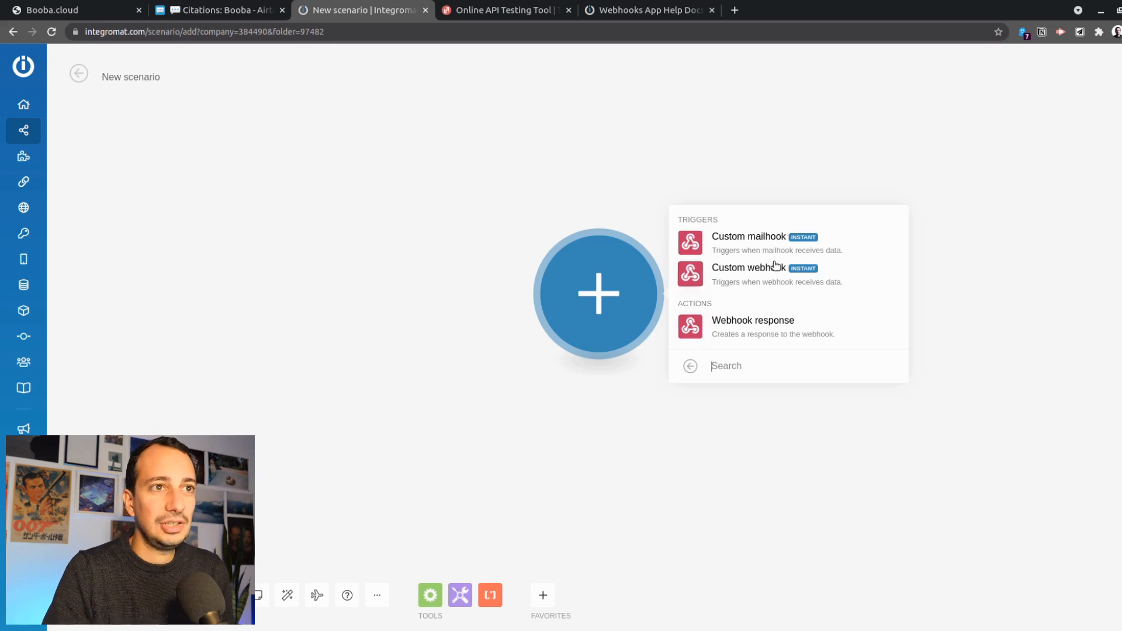
pyautogui.click(741, 272)
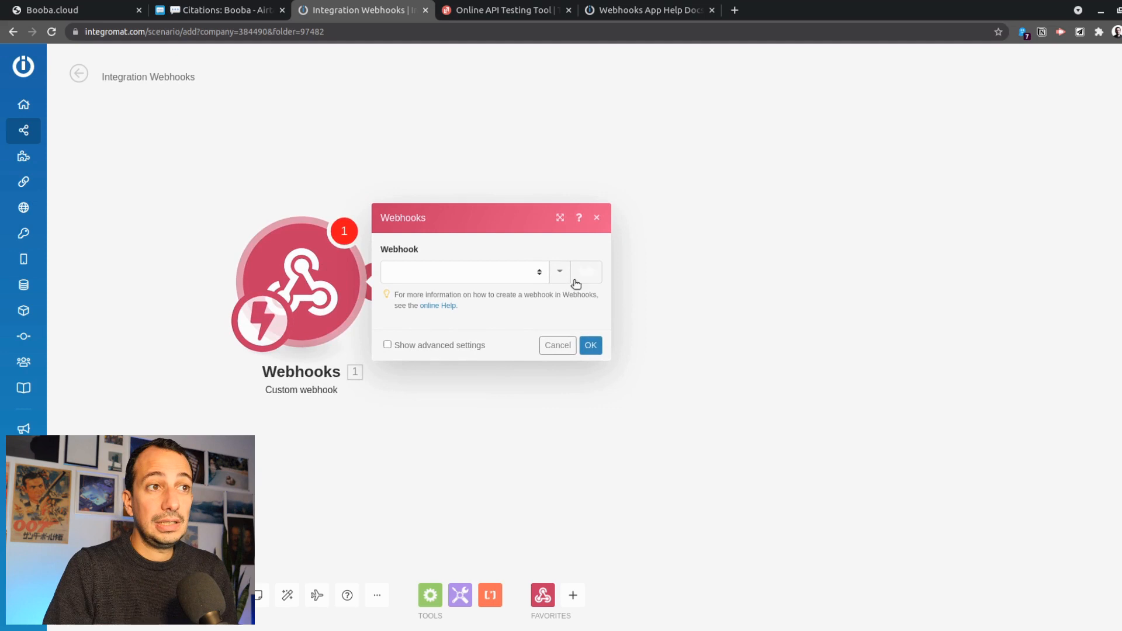
# - Create a new webhook named API Booba for the trigger, without IP restrictions
pyautogui.click(586, 272)
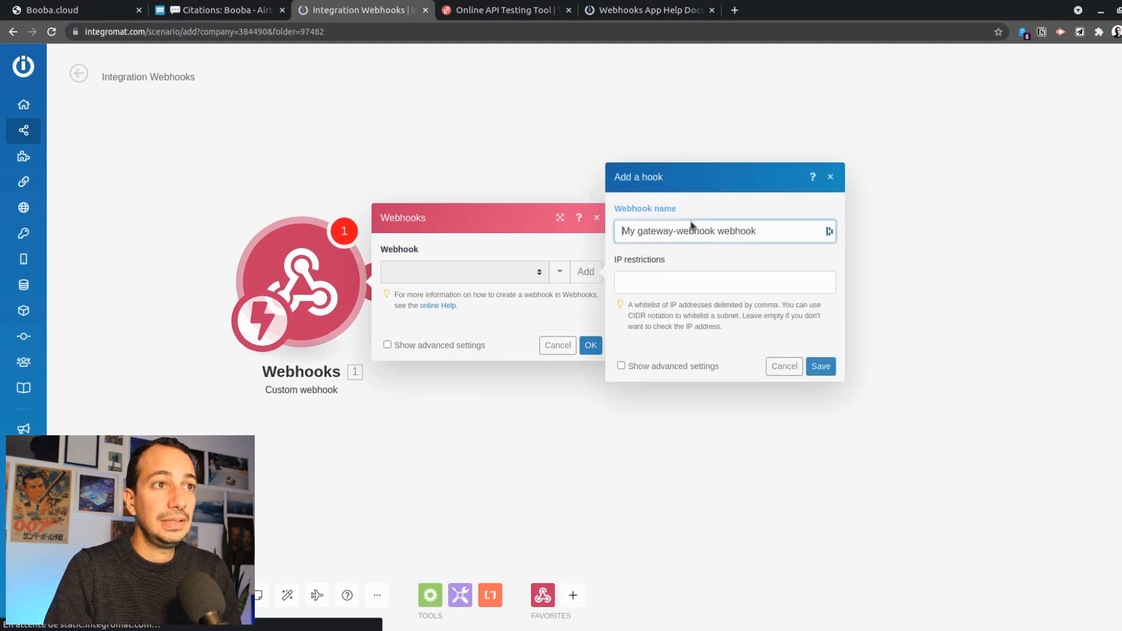
pyautogui.tripleClick(690, 221)
pyautogui.write('API Booba')
pyautogui.click(821, 367)
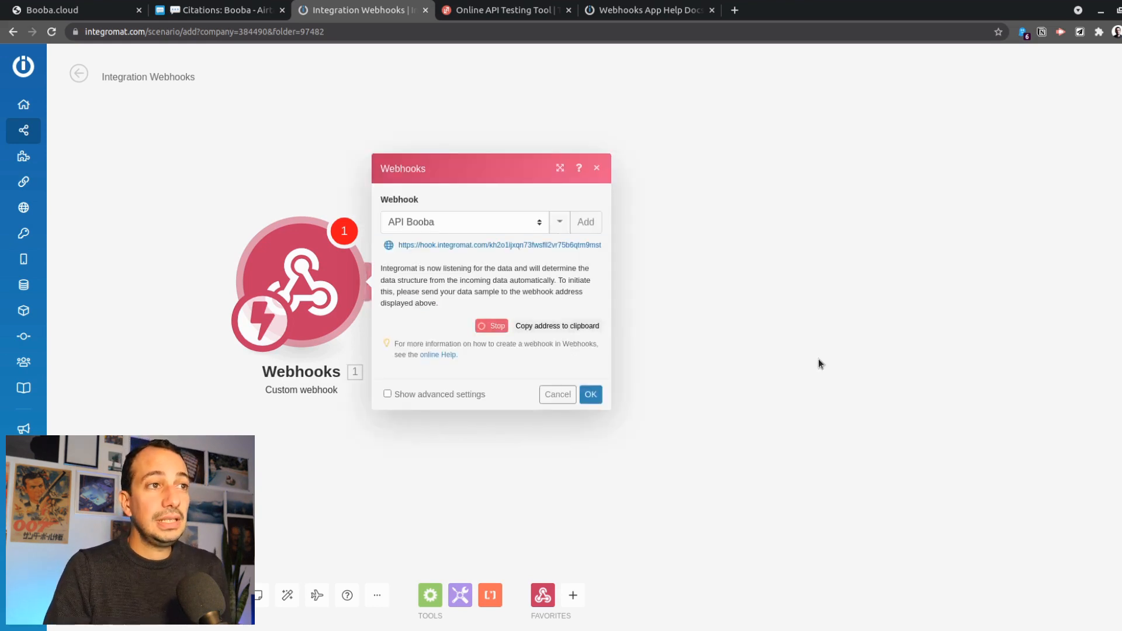
# - Send a GET request to the copied webhook address from ReqBin, and accept the webhook settings back in Integromat
pyautogui.click(476, 244)
pyautogui.hotkey('ctrl', 'c')
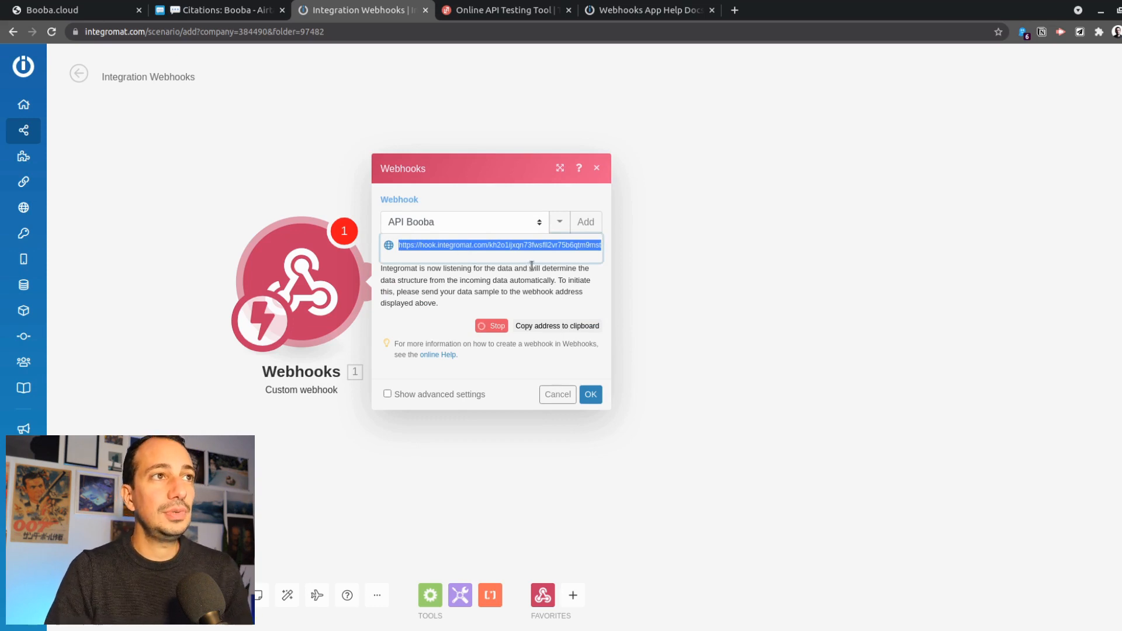
pyautogui.click(491, 11)
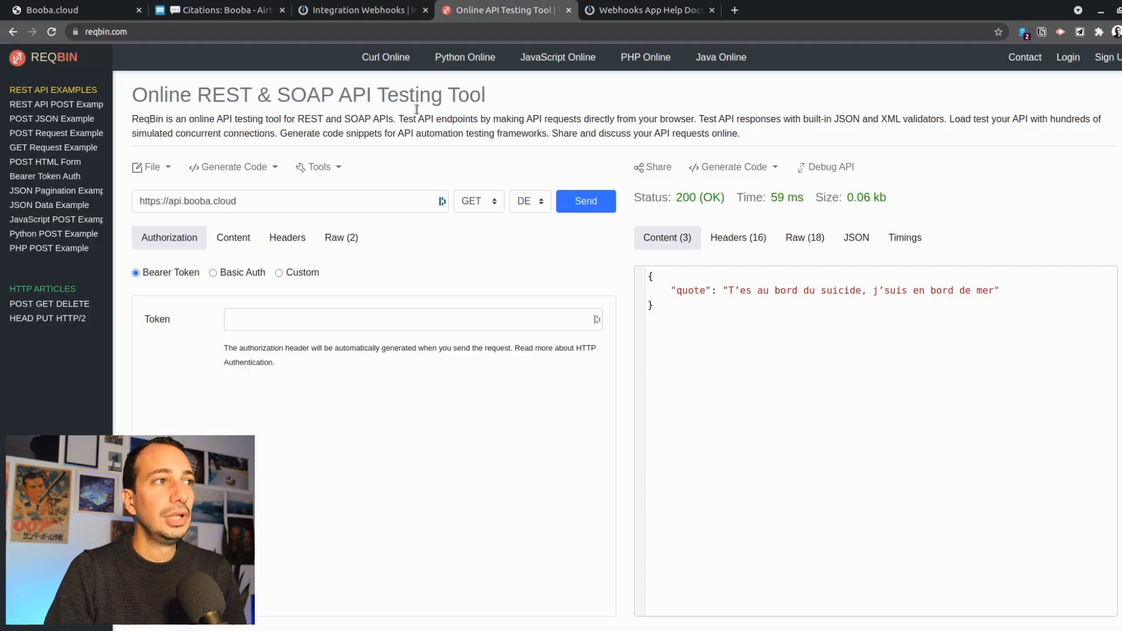
pyautogui.tripleClick(315, 200)
pyautogui.hotkey('ctrl', 'v')
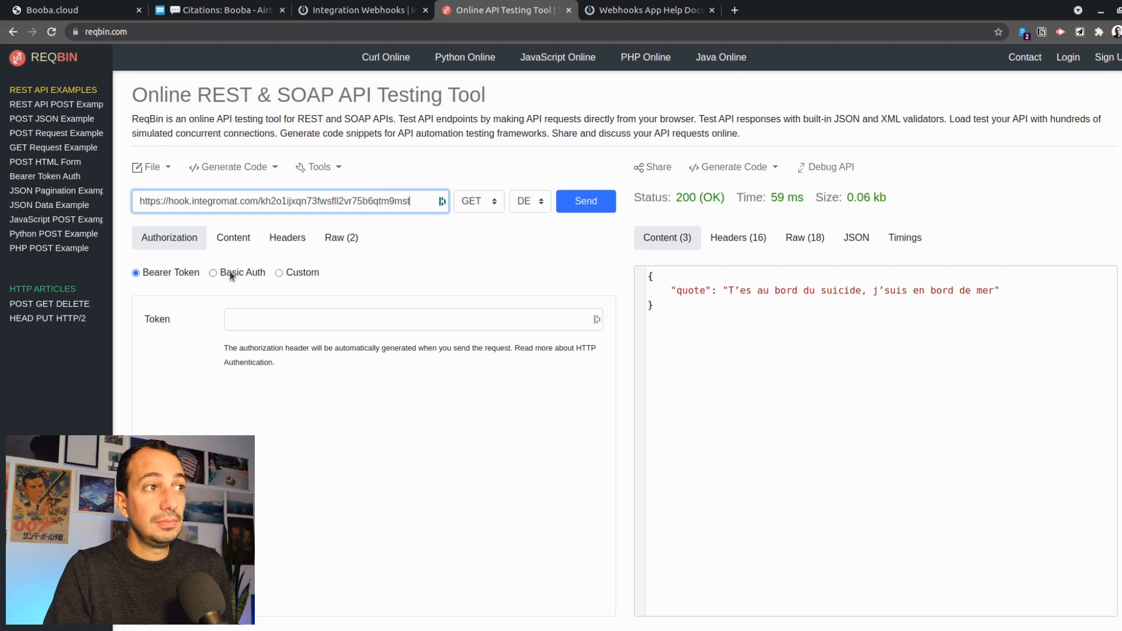
pyautogui.click(232, 238)
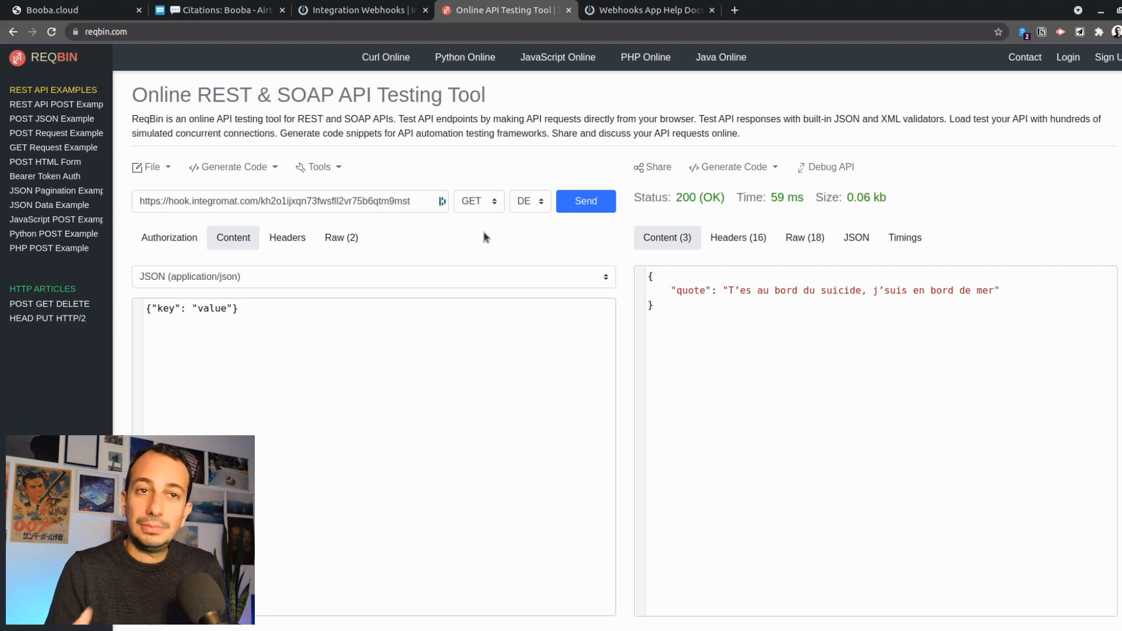
pyautogui.click(570, 206)
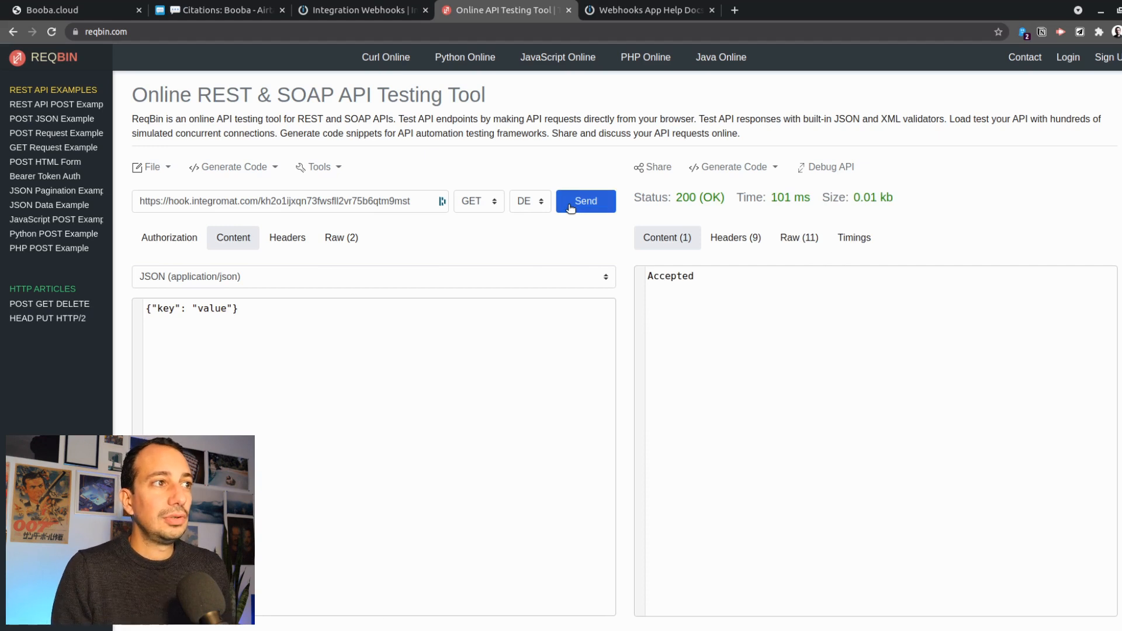
pyautogui.click(353, 12)
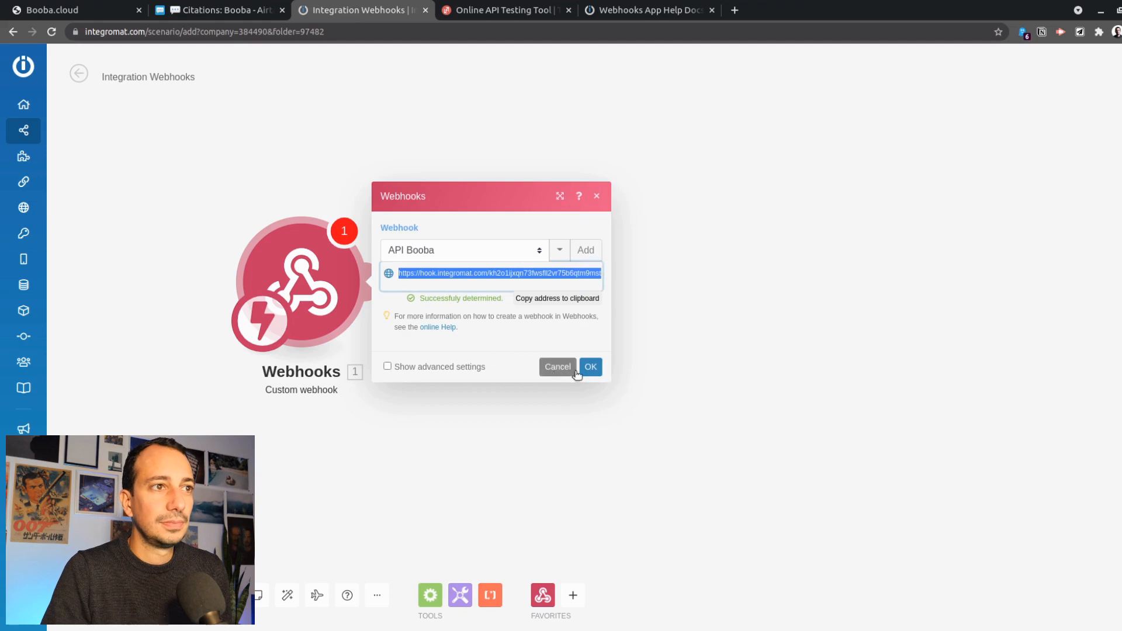
pyautogui.click(590, 367)
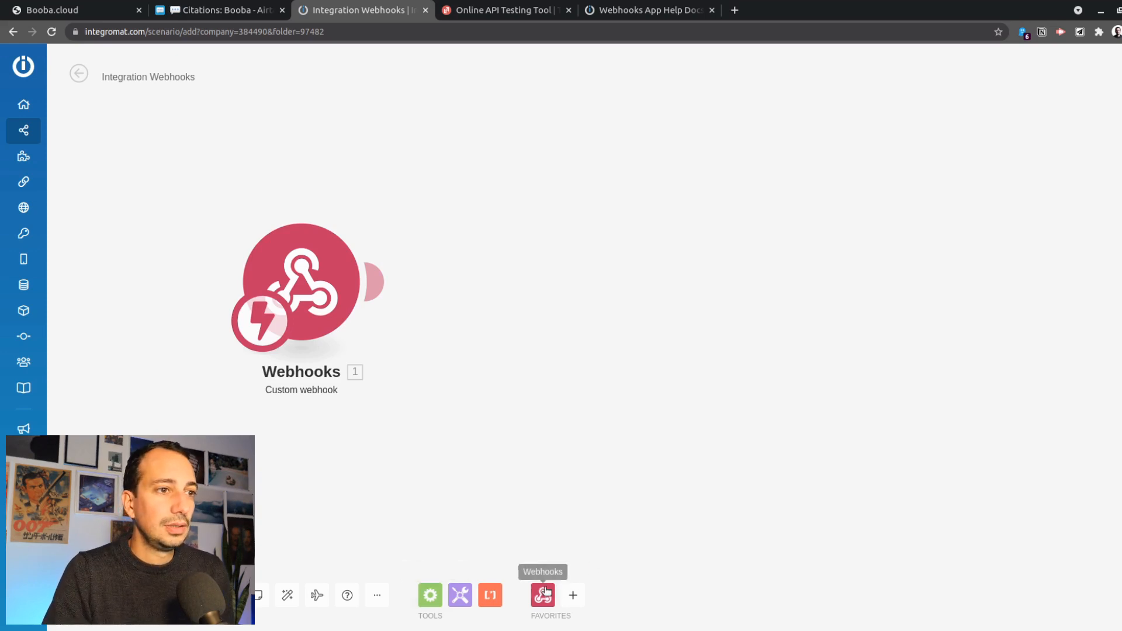
# - Add an Airtable Search Records module after the webhook trigger
pyautogui.click(572, 596)
pyautogui.write('web')
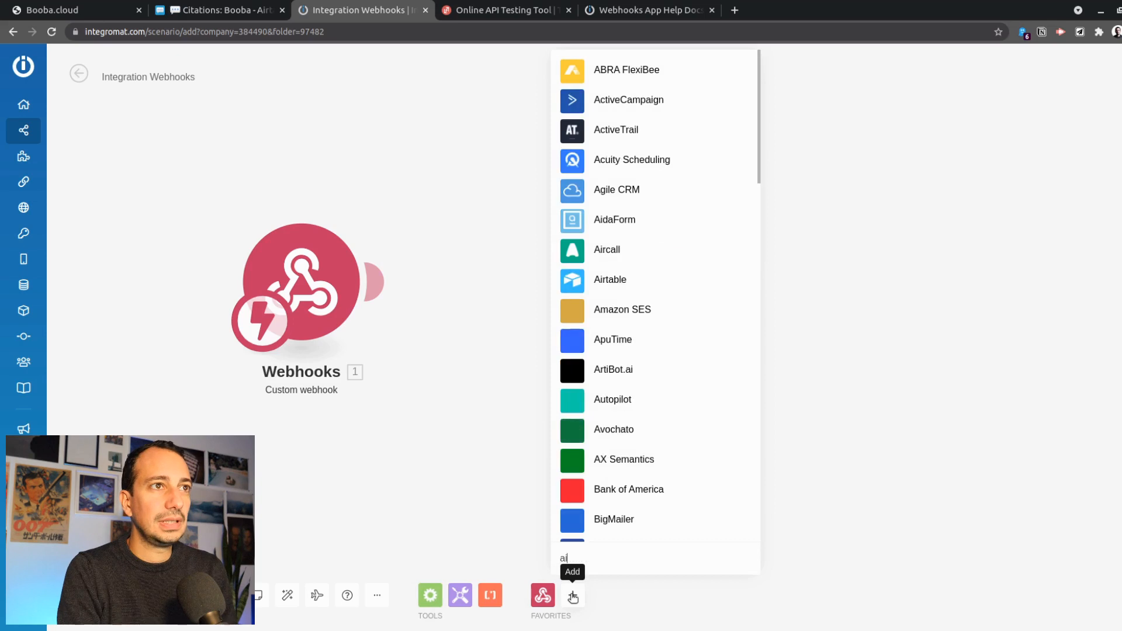
pyautogui.press('Return')
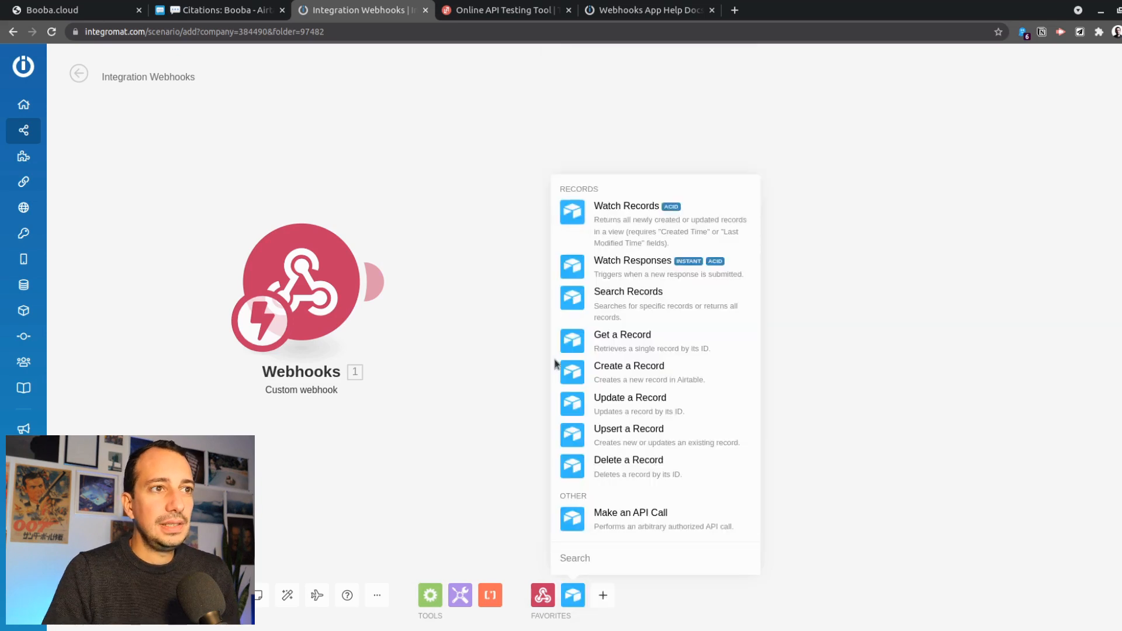
pyautogui.click(628, 304)
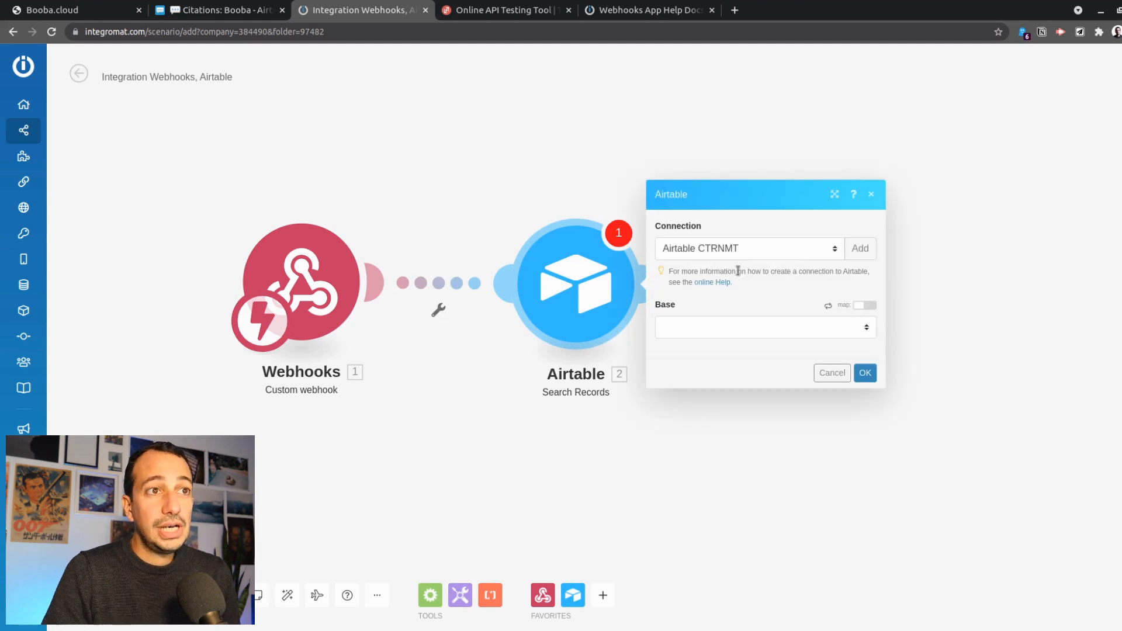
# - Set the Airtable search to use the Citations base and its Booba table
pyautogui.click(733, 323)
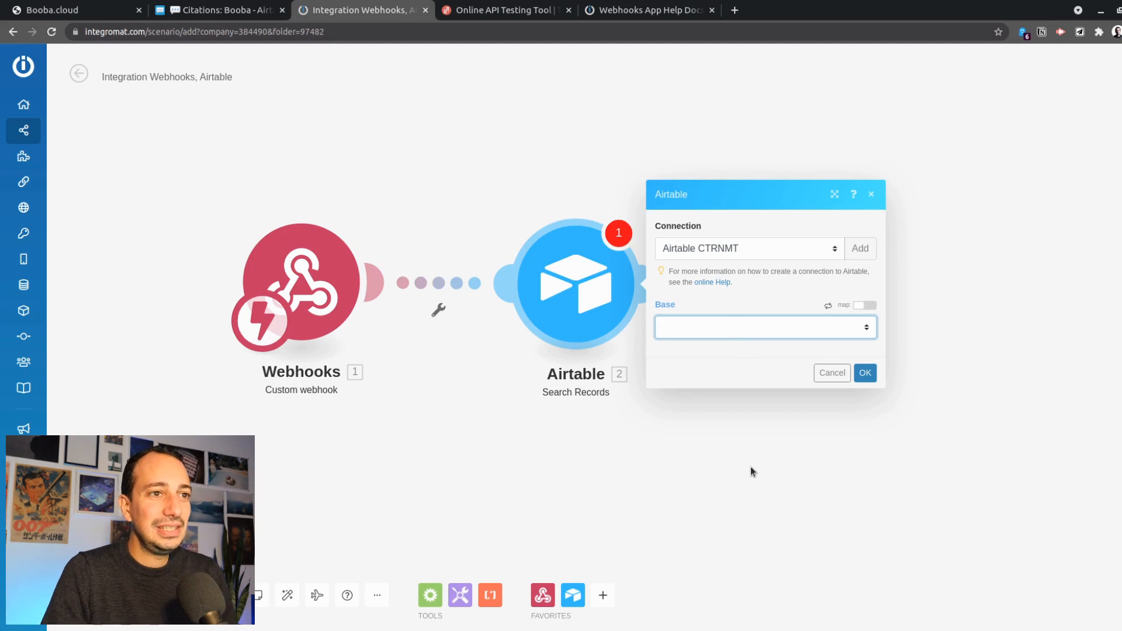
pyautogui.click(668, 463)
pyautogui.click(791, 255)
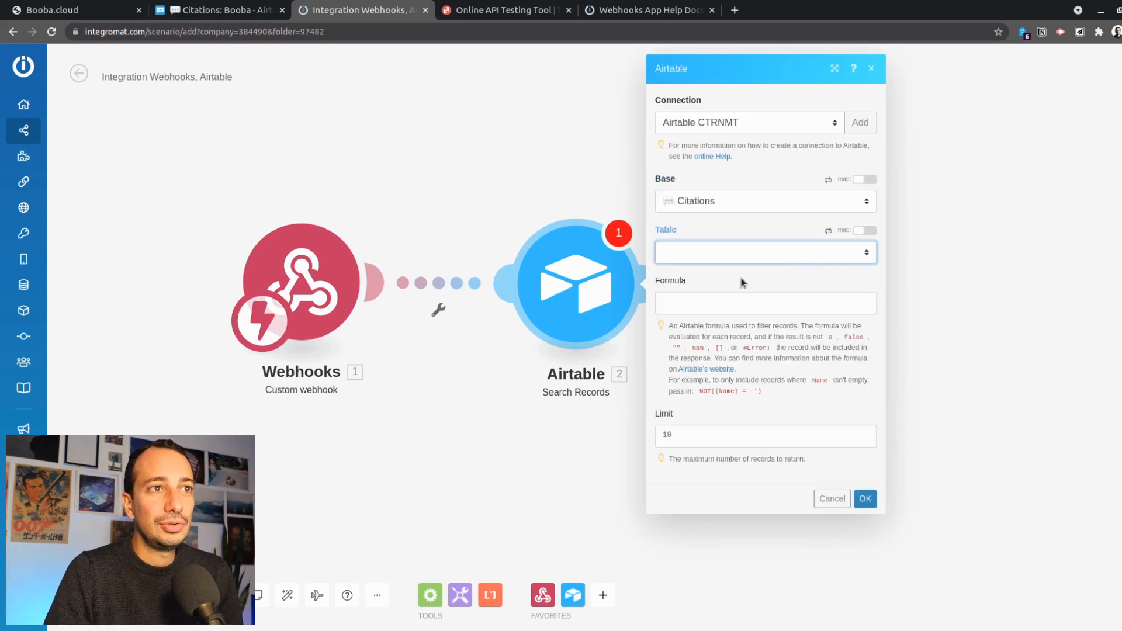
pyautogui.click(707, 291)
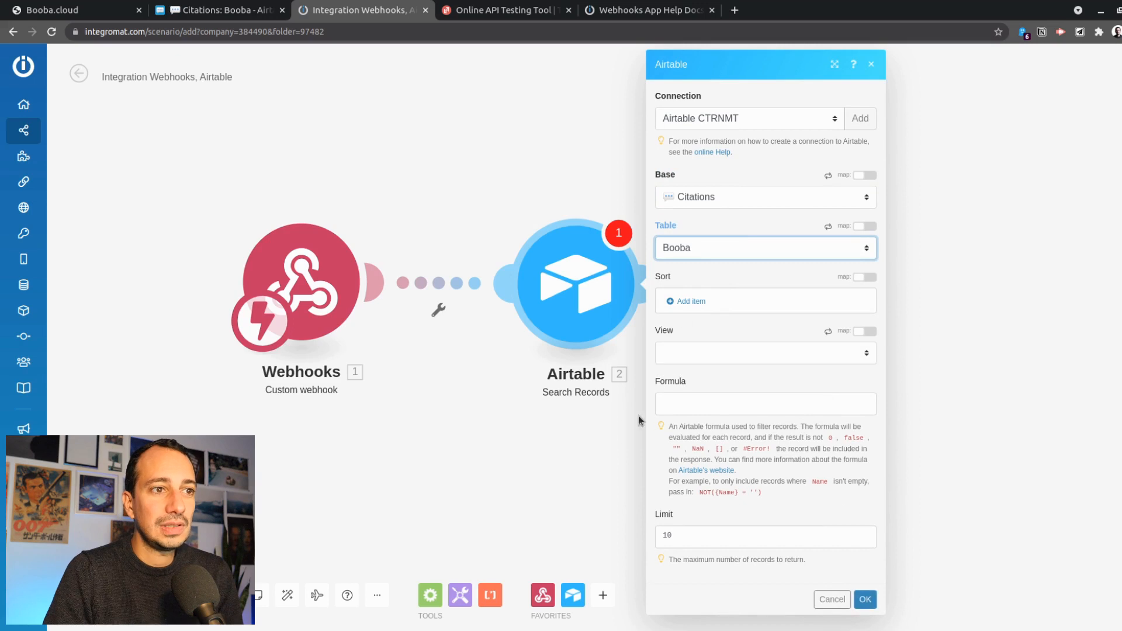
# - Set the maximum number of records returned by the search to 30 and accept the module settings
pyautogui.doubleClick(659, 536)
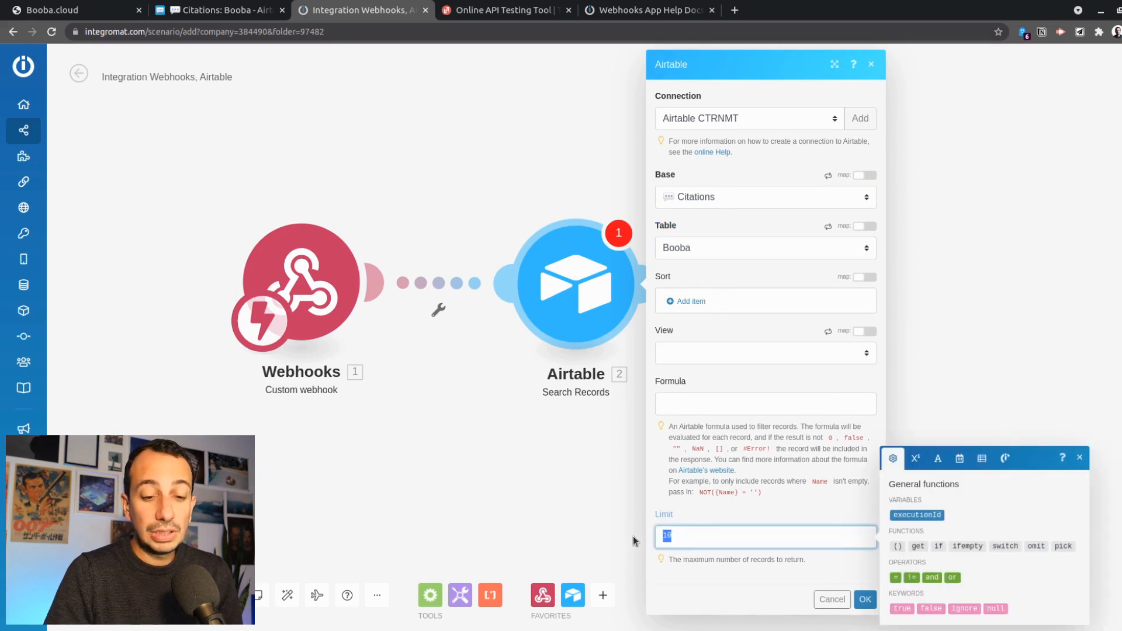
pyautogui.press('BackSpace')
pyautogui.write('30')
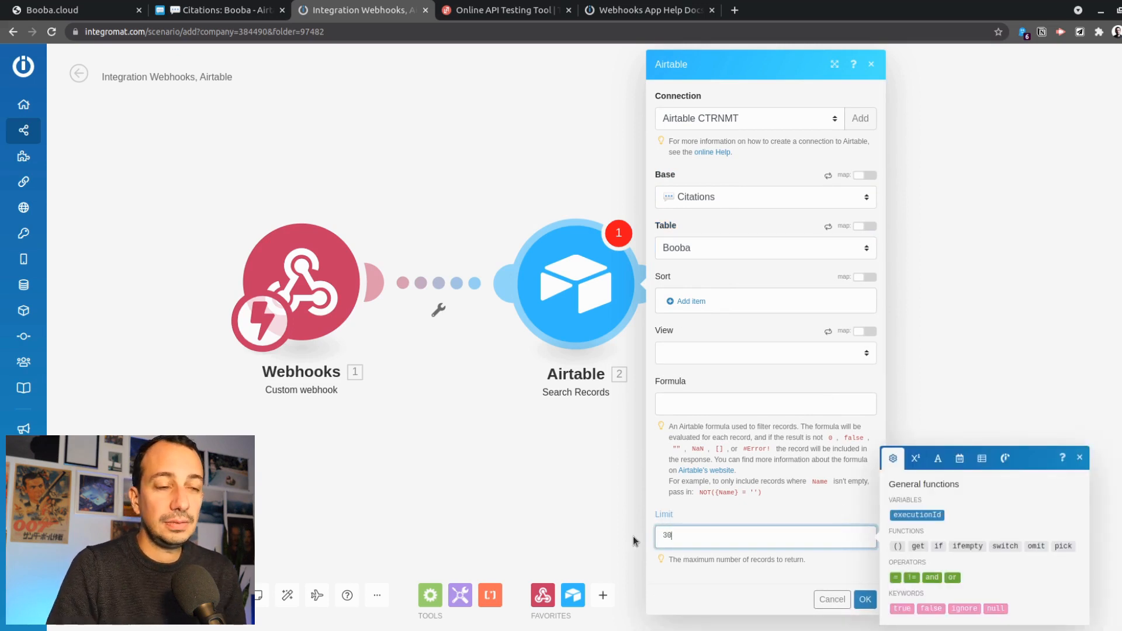
pyautogui.click(780, 593)
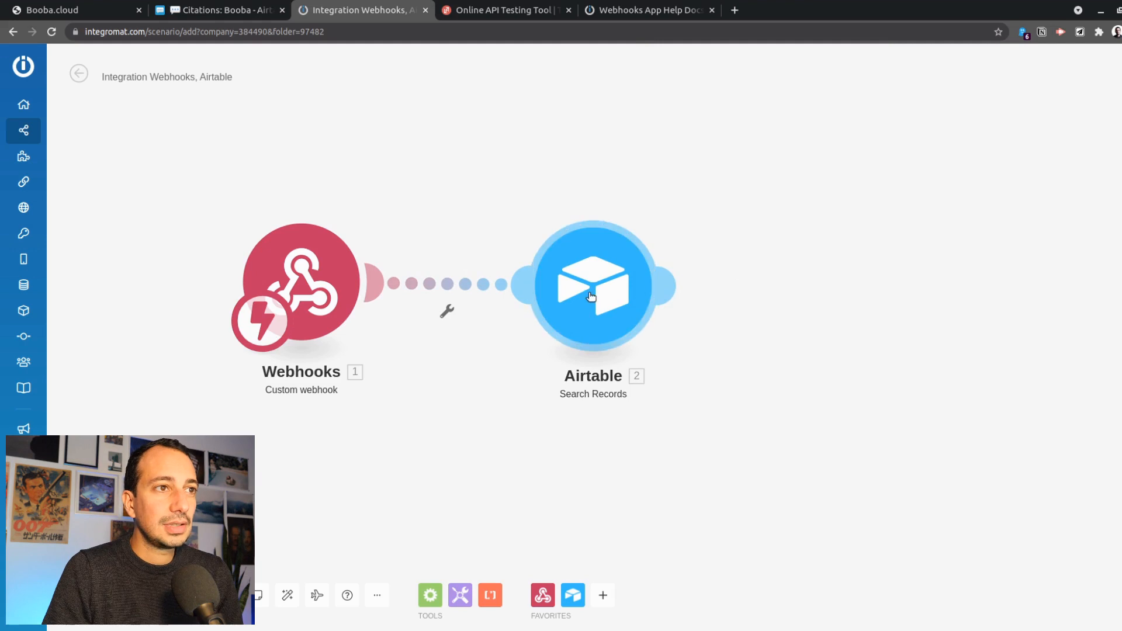
# - Align the Airtable module with the Webhooks module and run only the Airtable module
pyautogui.moveTo(588, 297); pyautogui.dragTo(560, 291)
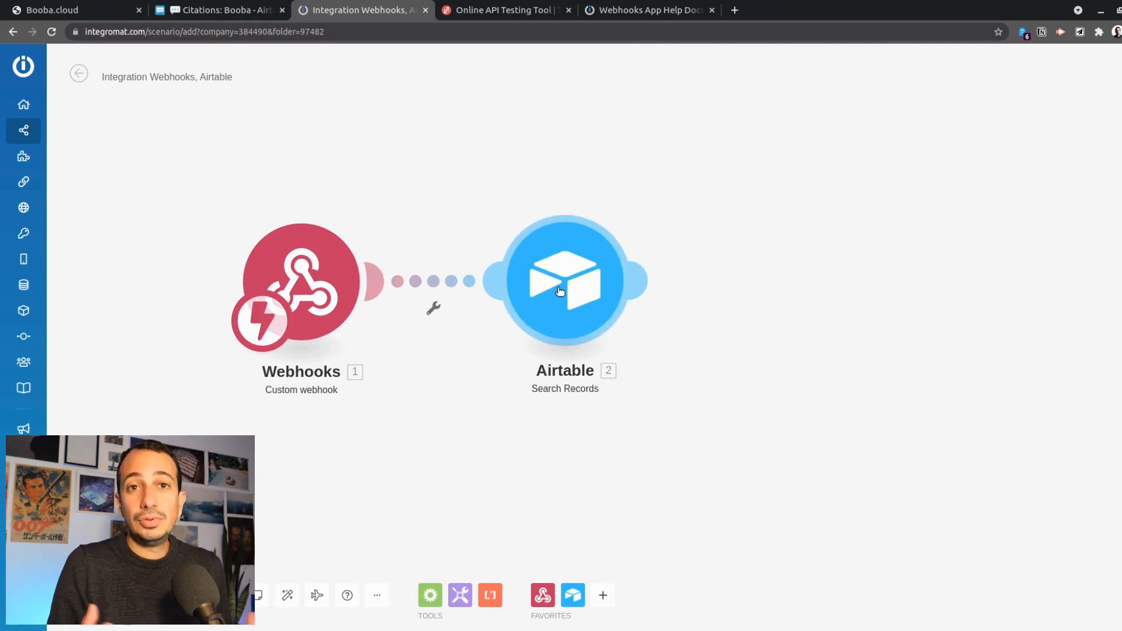
pyautogui.rightClick(559, 290)
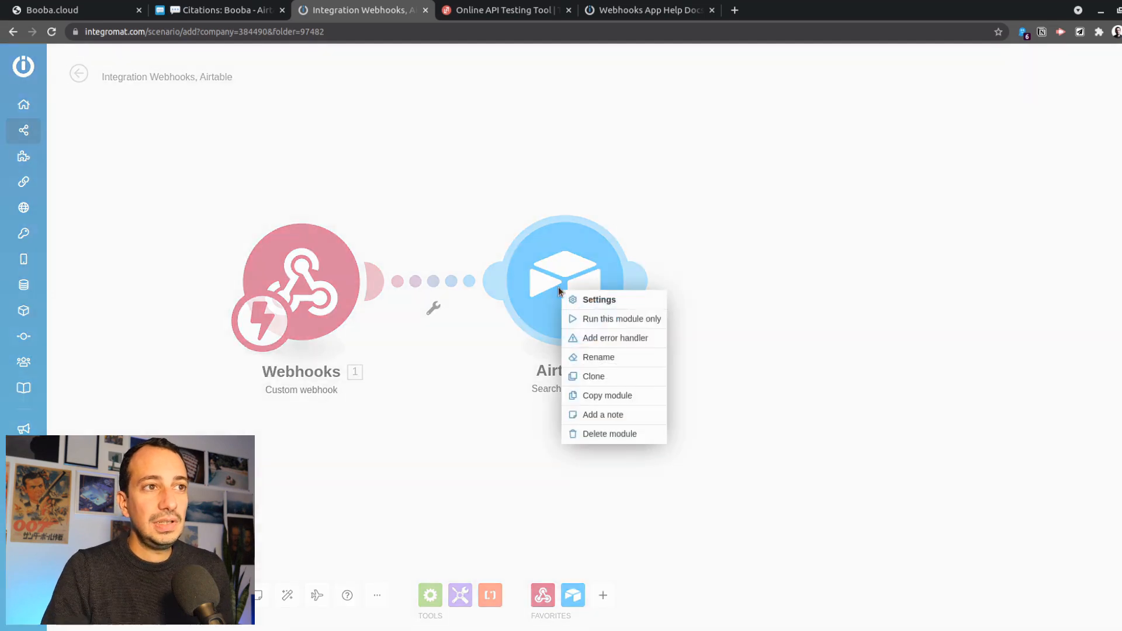
pyautogui.click(597, 319)
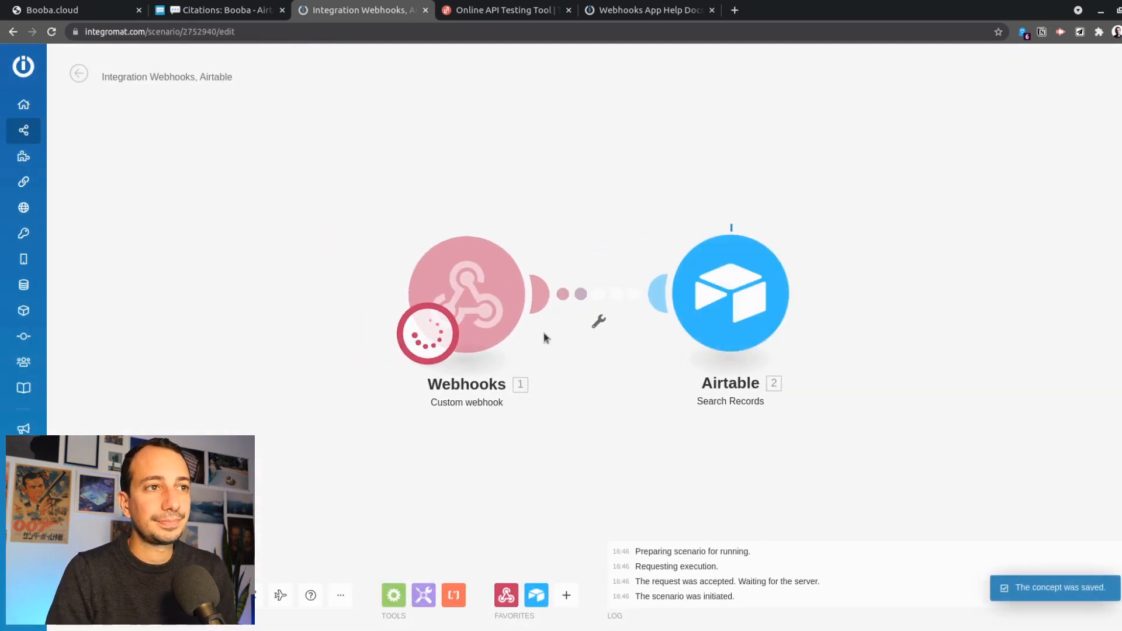
# - Examine the quote bundles output by the Airtable module's run
pyautogui.click(806, 220)
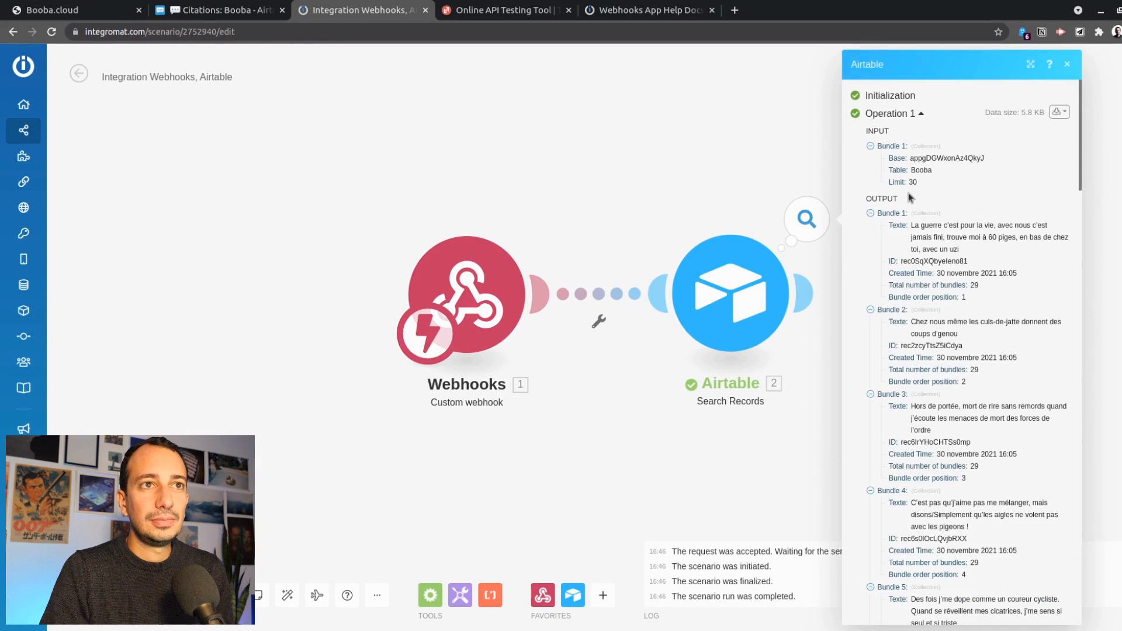
pyautogui.scroll(-3, 921, 252)
pyautogui.scroll(-5, 920, 253)
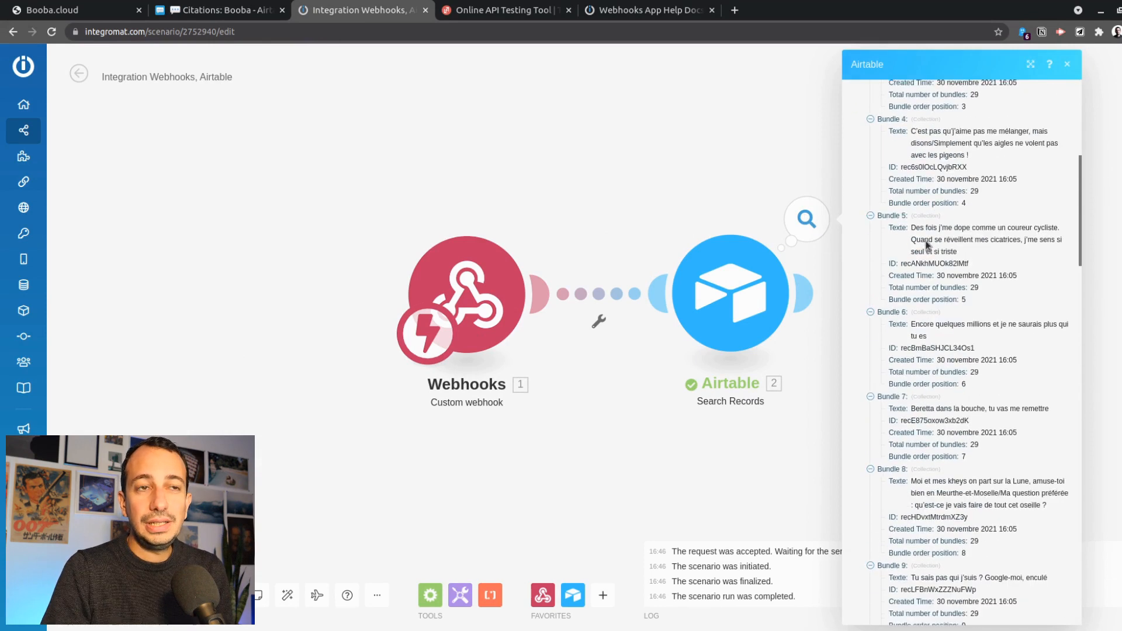
pyautogui.click(323, 192)
# - Add an Array aggregator after the Airtable module and arrange the three modules in a row
pyautogui.moveTo(465, 307); pyautogui.dragTo(349, 299)
pyautogui.moveTo(708, 309); pyautogui.dragTo(589, 306)
pyautogui.moveTo(685, 290)
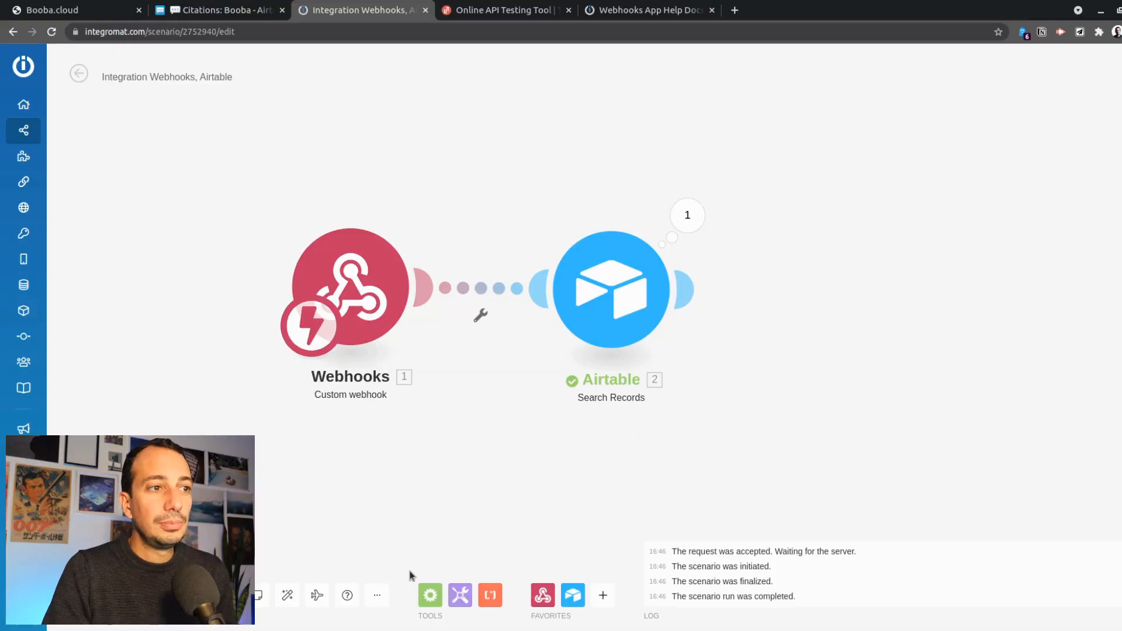
pyautogui.click(428, 594)
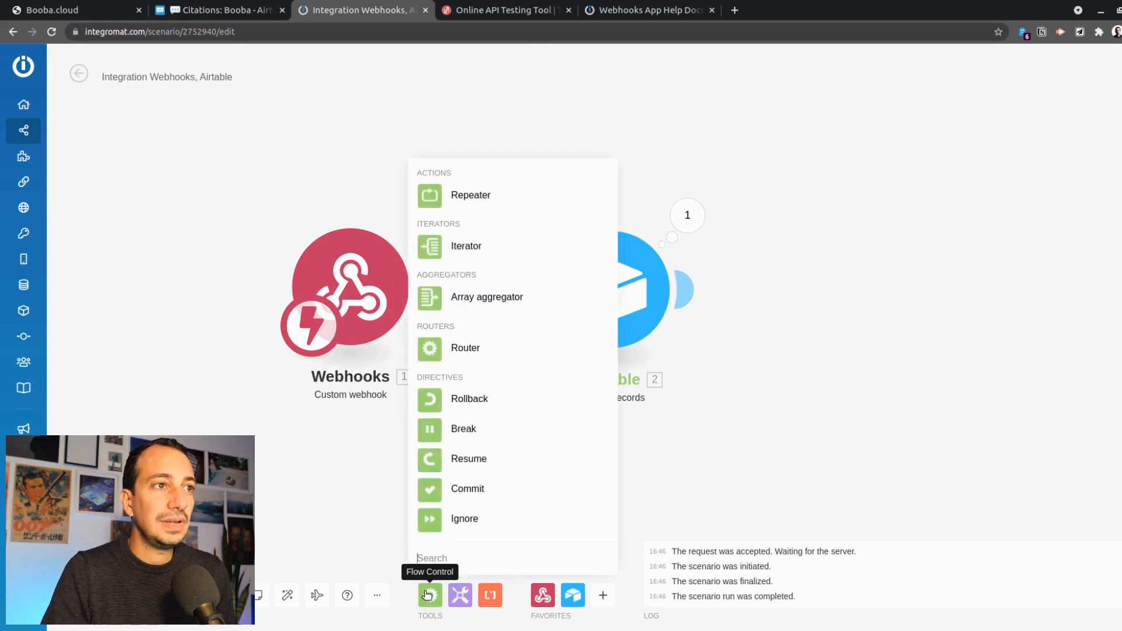
pyautogui.click(467, 299)
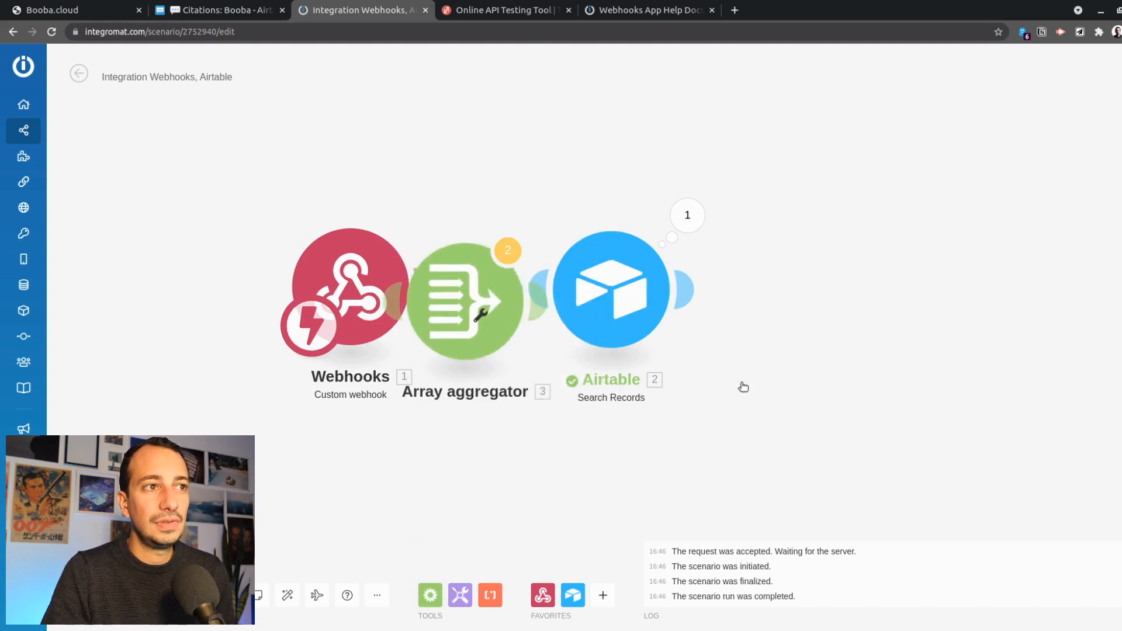
pyautogui.moveTo(476, 352); pyautogui.dragTo(812, 339)
pyautogui.moveTo(350, 304); pyautogui.dragTo(301, 301)
pyautogui.moveTo(581, 313); pyautogui.dragTo(526, 304)
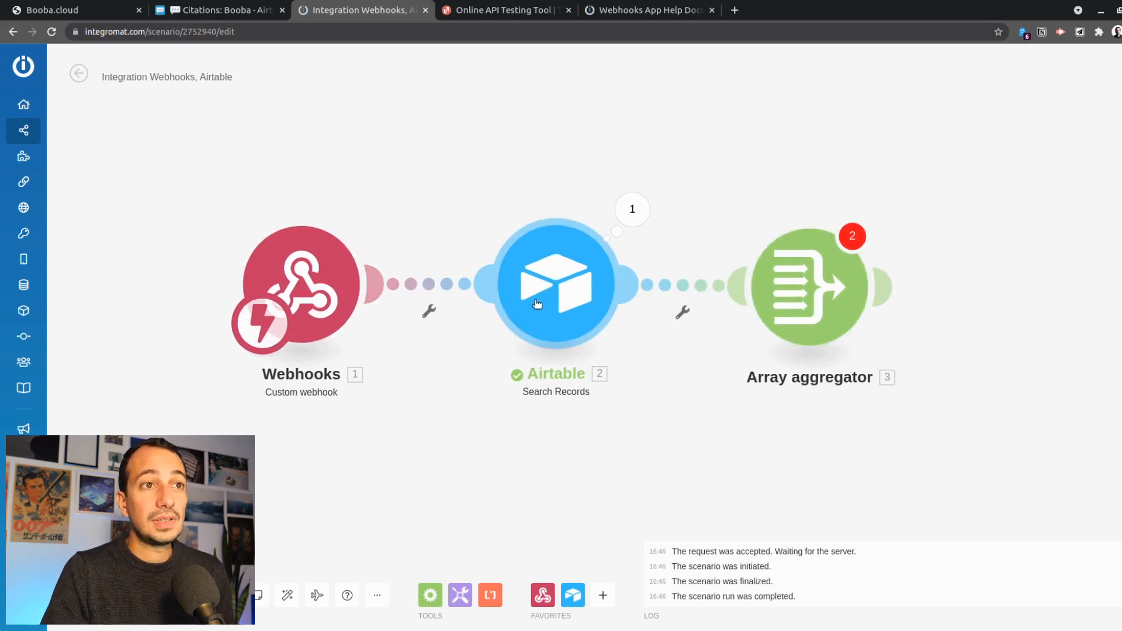
pyautogui.moveTo(777, 300); pyautogui.dragTo(739, 293)
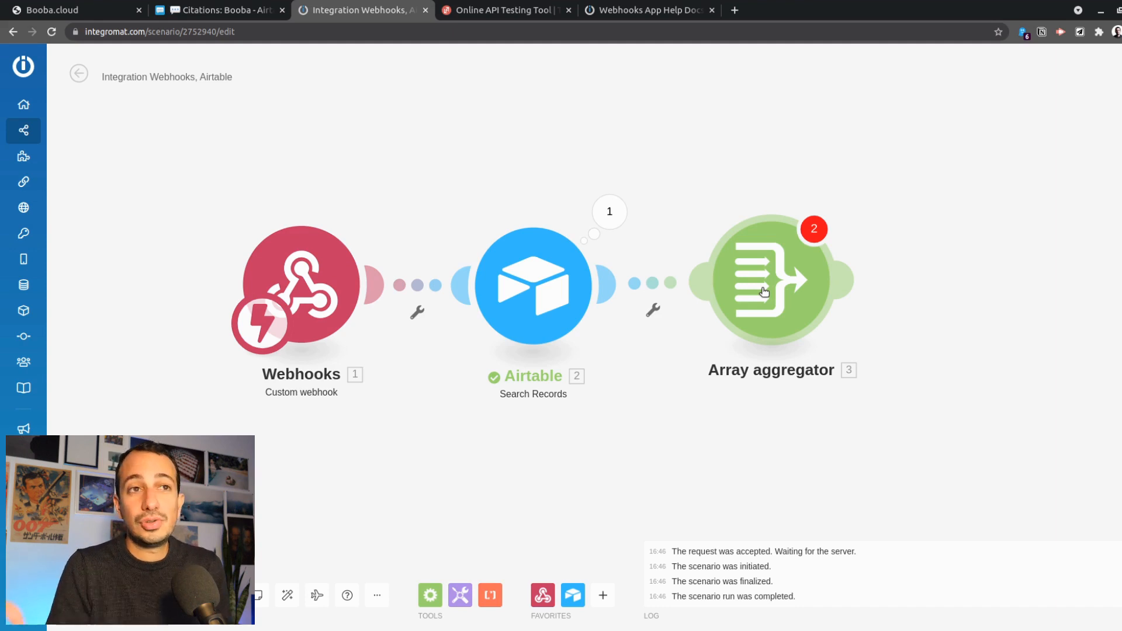
# - Set the aggregator's source module to Airtable - Search Records, aggregate the Texte and ID fields, and accept the settings
pyautogui.click(763, 292)
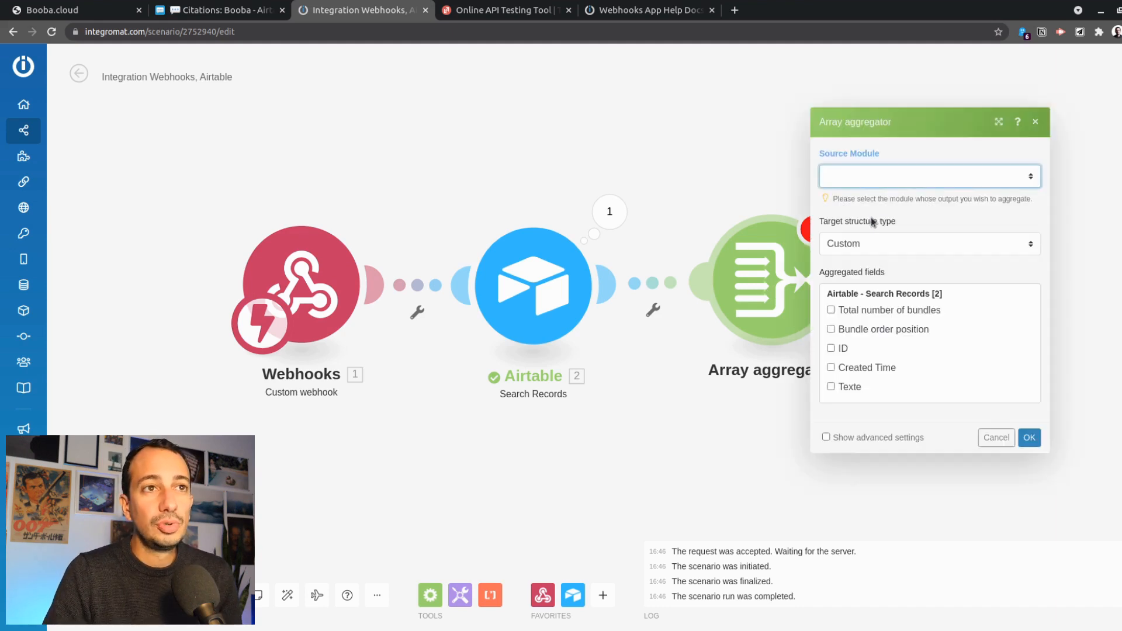
pyautogui.click(849, 209)
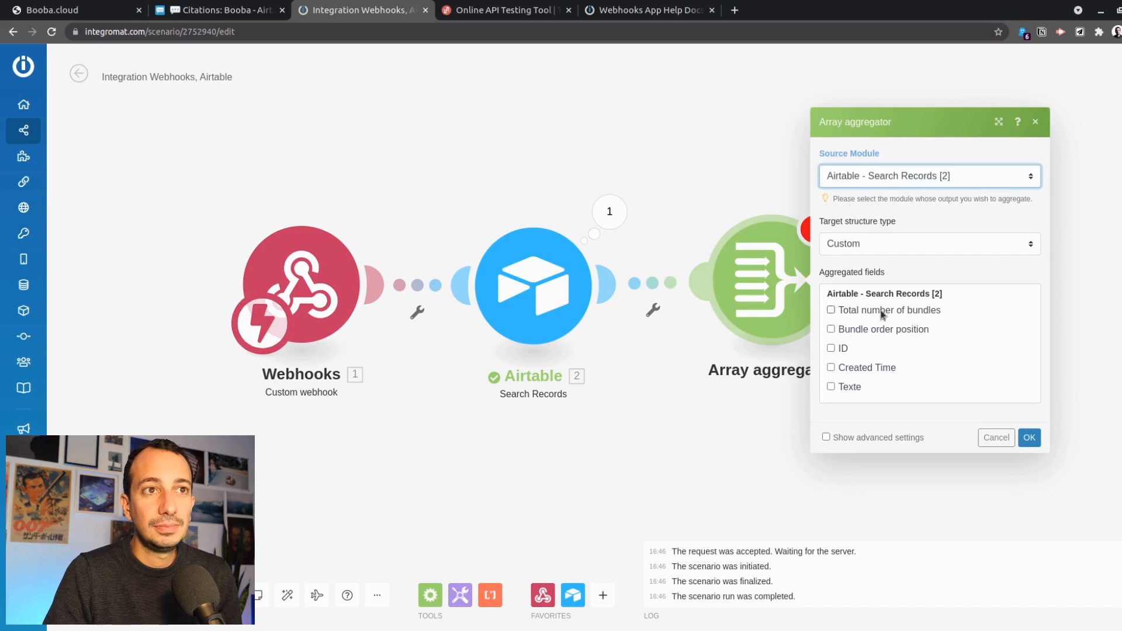
pyautogui.click(830, 387)
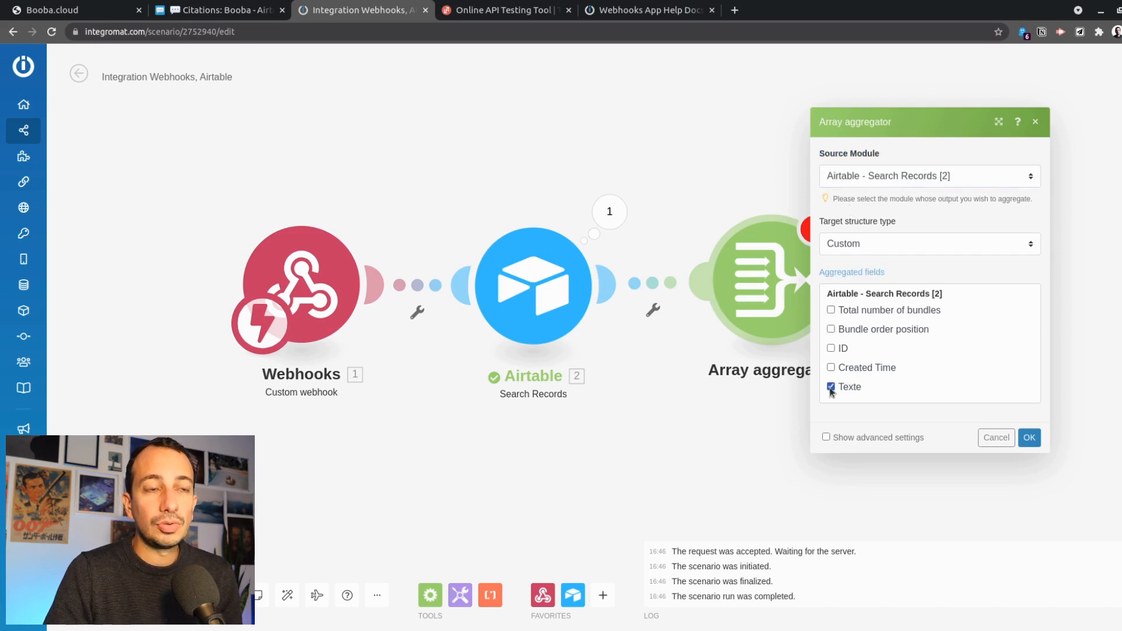
pyautogui.click(830, 347)
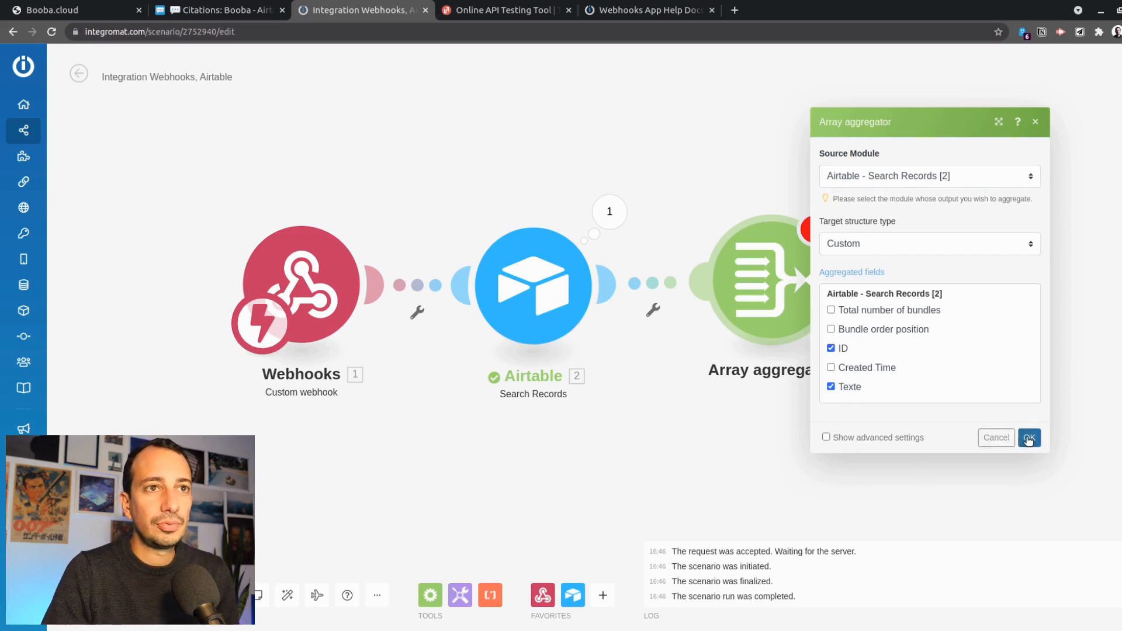
pyautogui.click(1028, 440)
# - Add a Webhook response module after the Array aggregator and auto-align the scenario's modules
pyautogui.moveTo(327, 300); pyautogui.dragTo(245, 285)
pyautogui.moveTo(560, 296); pyautogui.dragTo(464, 283)
pyautogui.moveTo(769, 302); pyautogui.dragTo(678, 292)
pyautogui.click(283, 597)
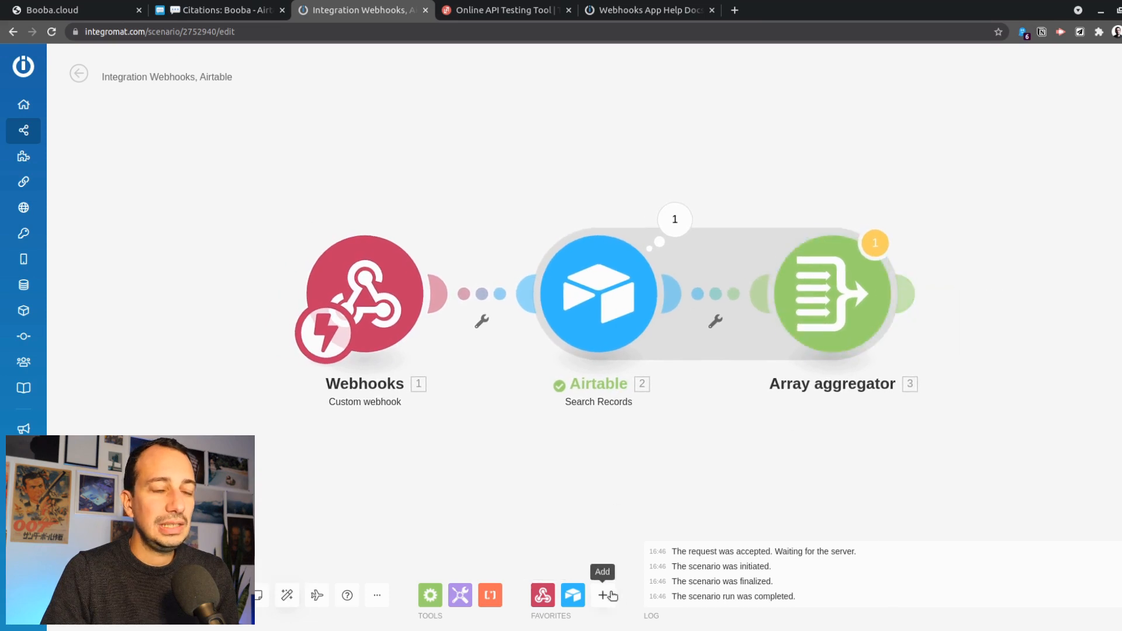
pyautogui.click(534, 597)
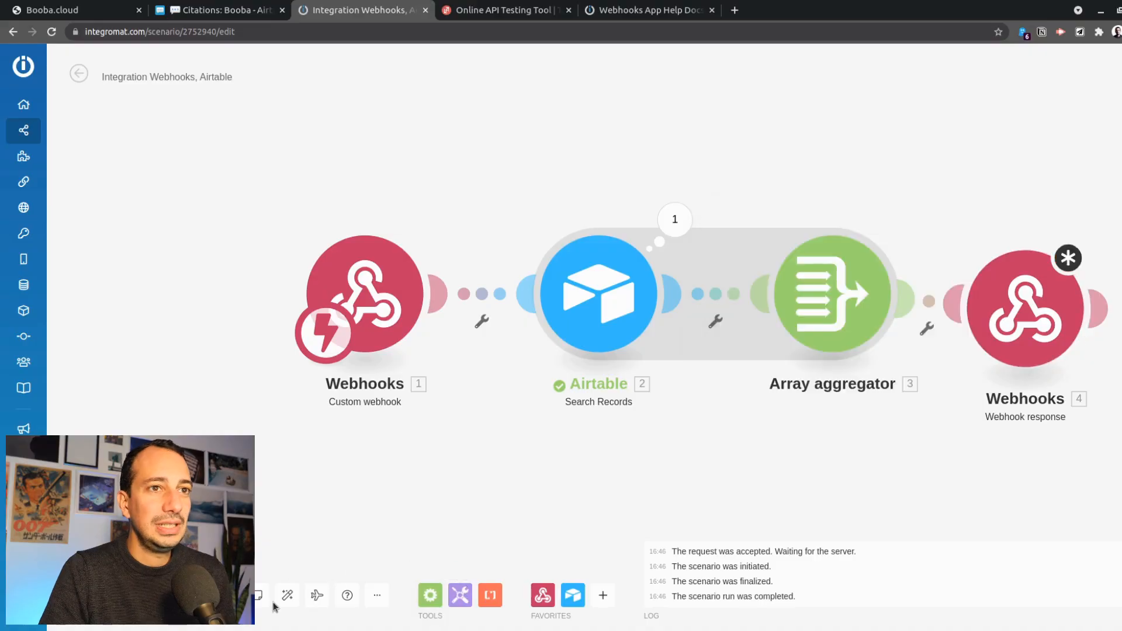
pyautogui.click(285, 596)
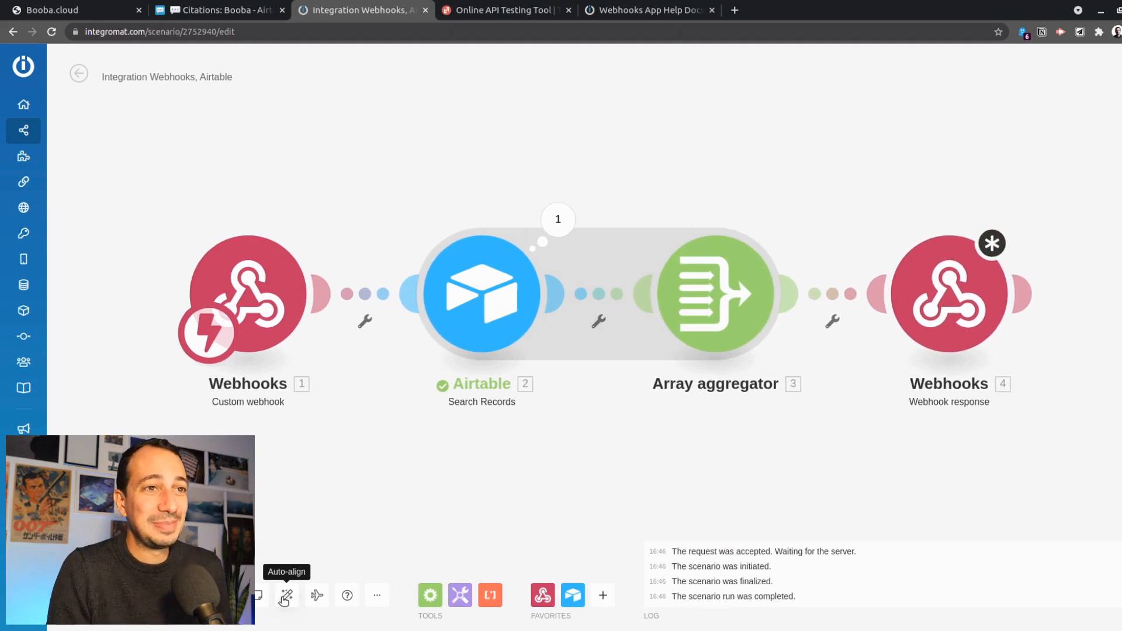
# - Open the Webhook response module's settings and check the Webhooks help page and the ReqBin test result for response statuses
pyautogui.click(938, 305)
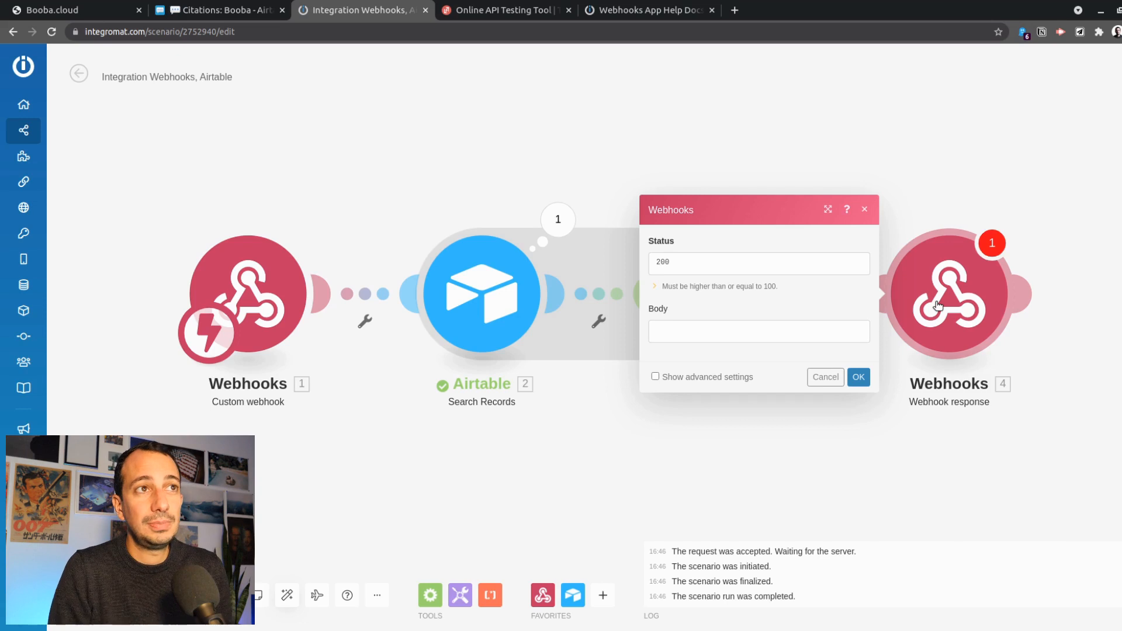
pyautogui.click(645, 10)
pyautogui.scroll(10, 545, 268)
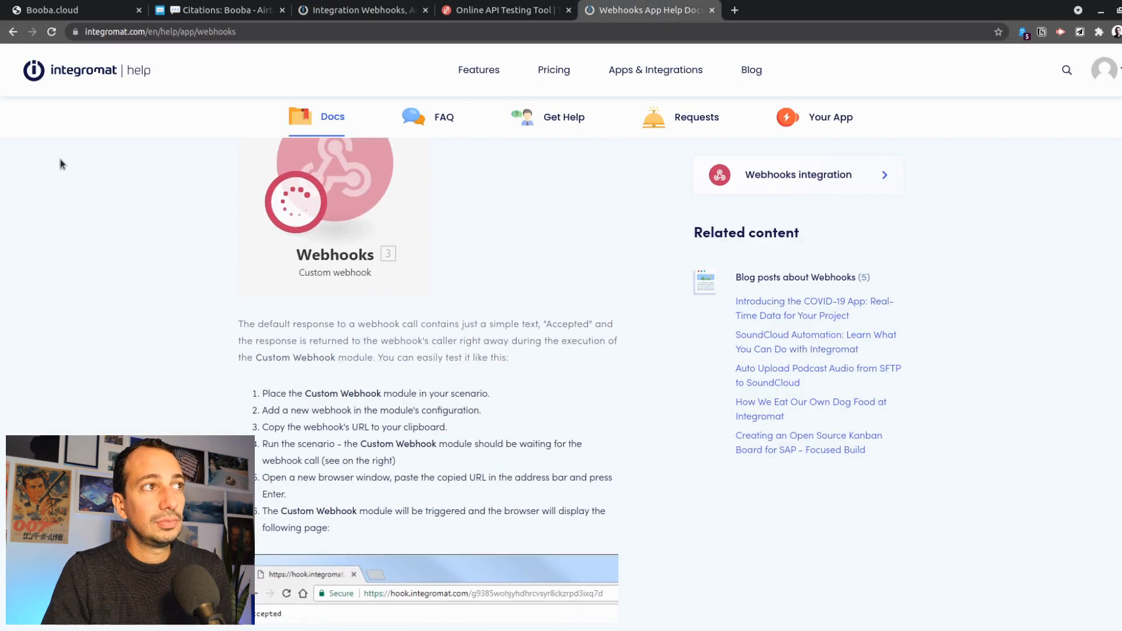
pyautogui.scroll(-2, 434, 399)
pyautogui.scroll(-5, 434, 399)
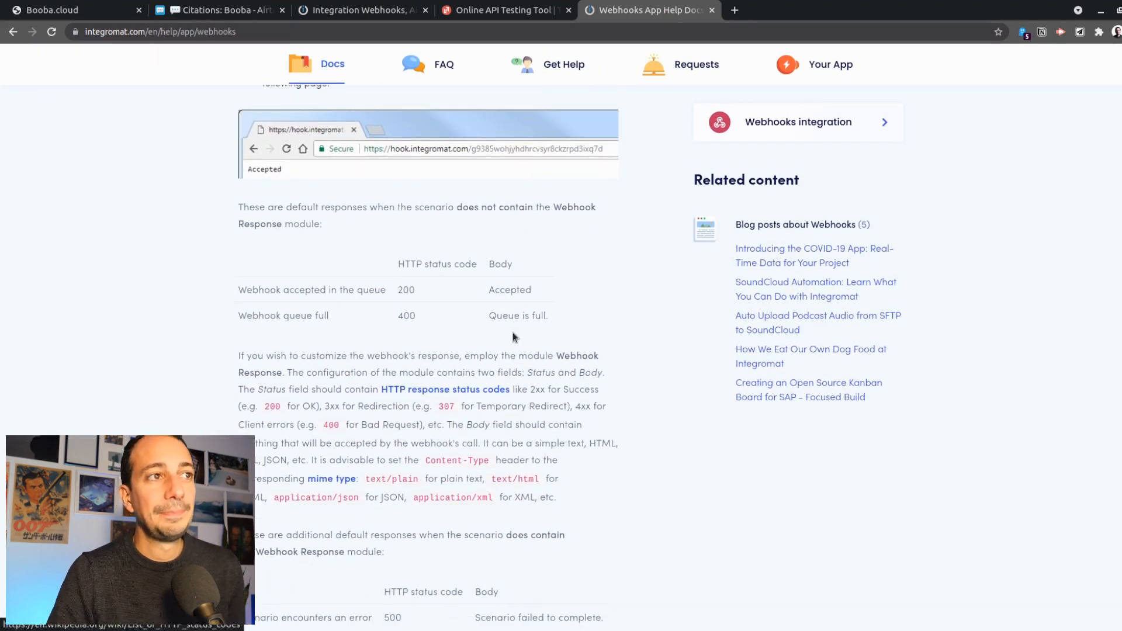
pyautogui.click(504, 10)
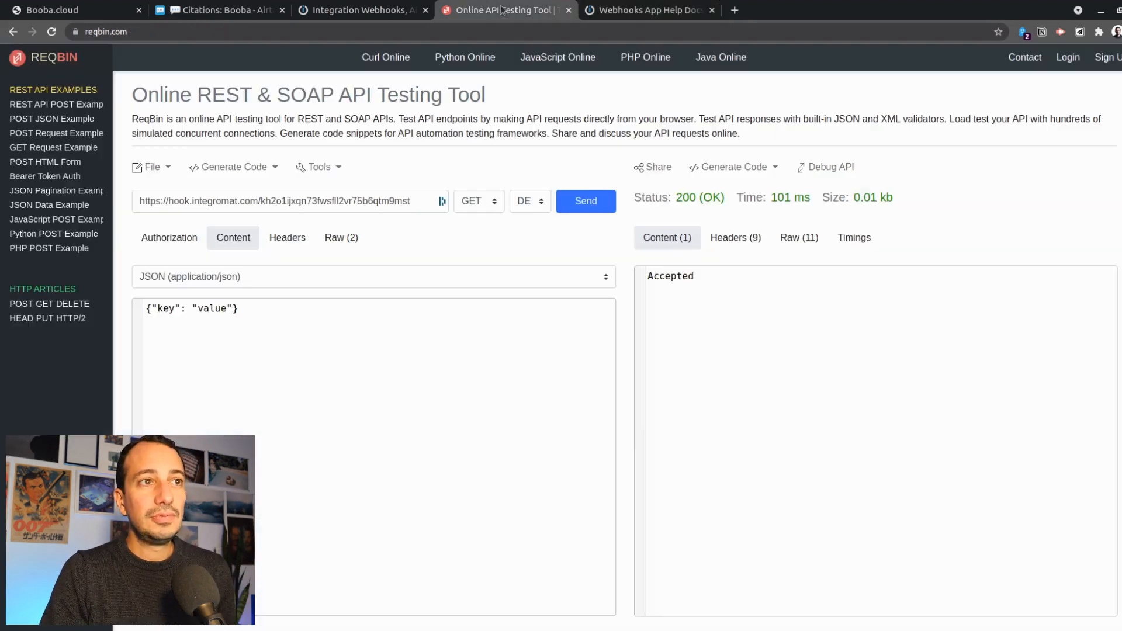
pyautogui.click(430, 15)
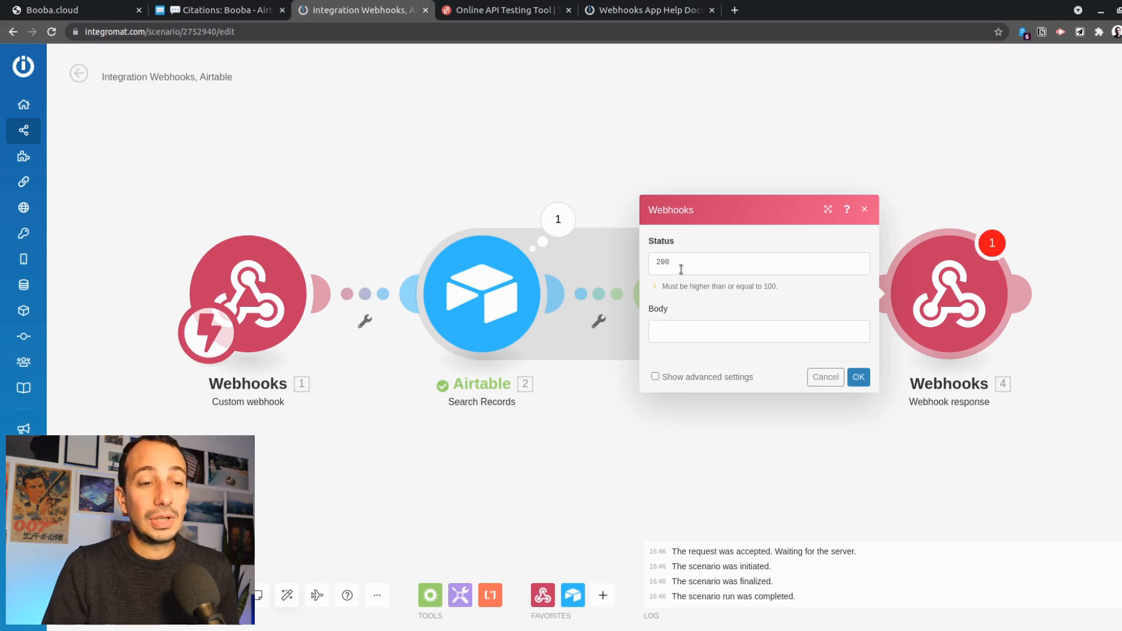
pyautogui.doubleClick(681, 269)
pyautogui.click(679, 268)
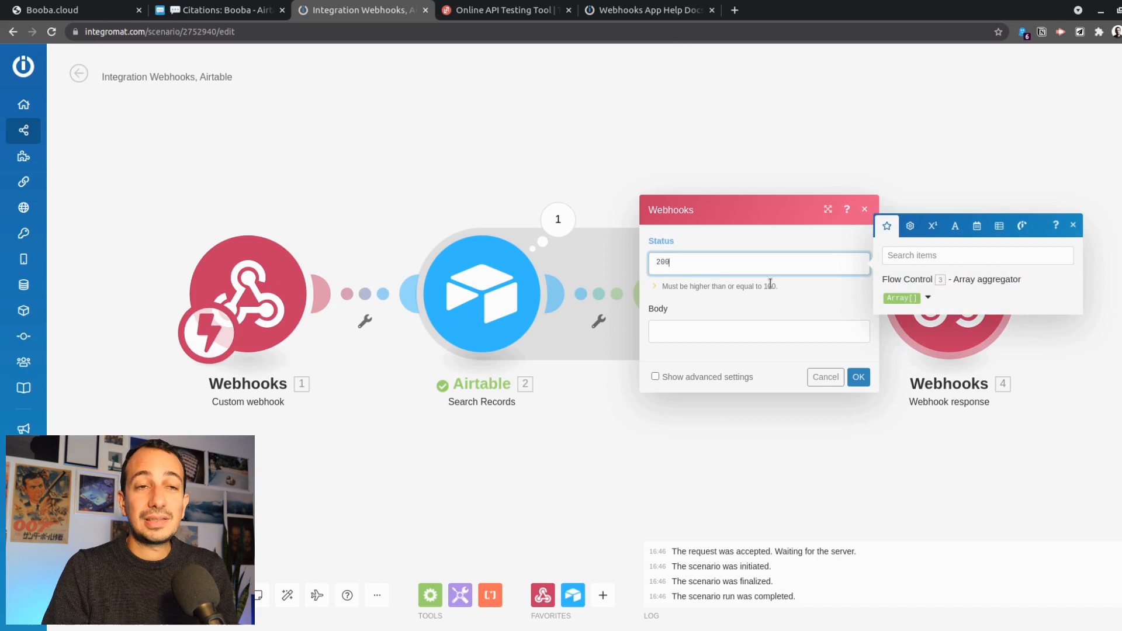
pyautogui.click(816, 288)
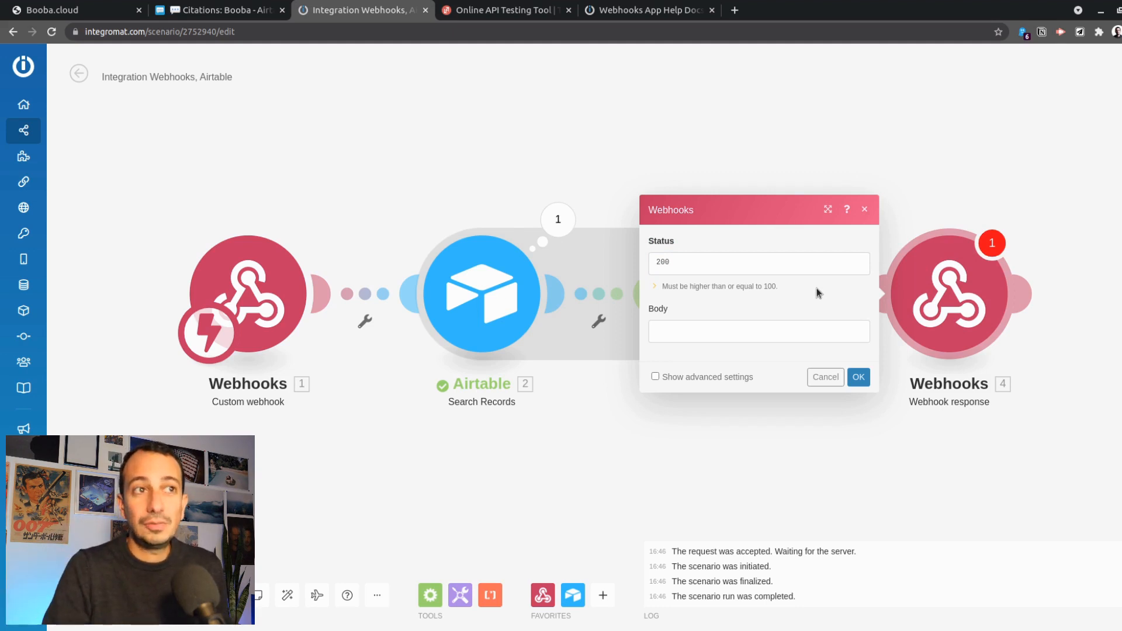
pyautogui.click(701, 263)
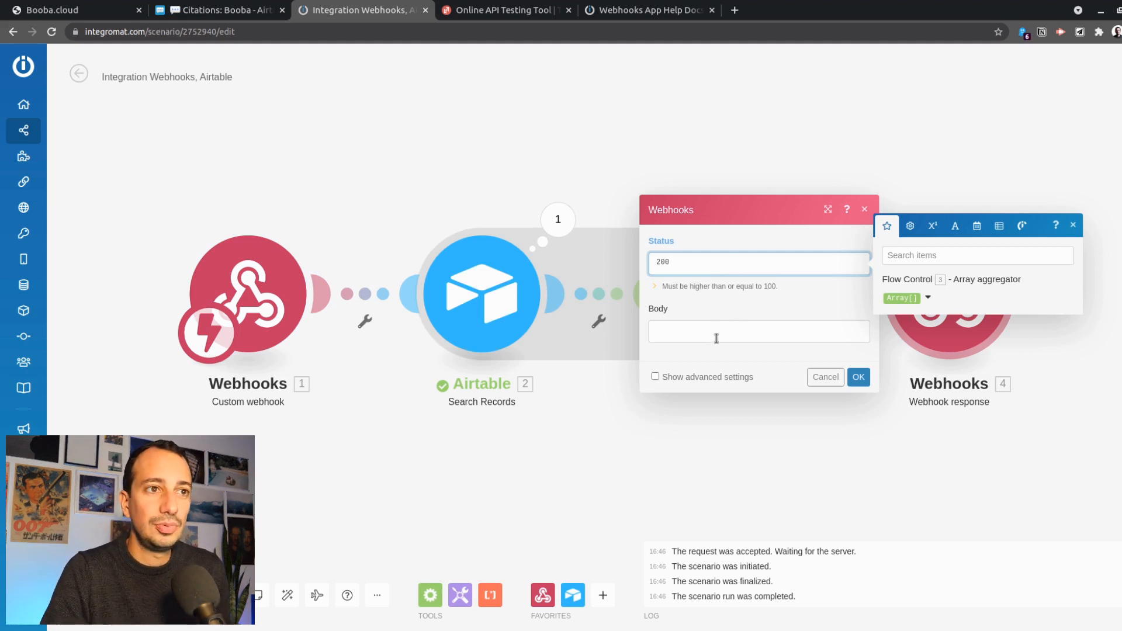
pyautogui.click(690, 337)
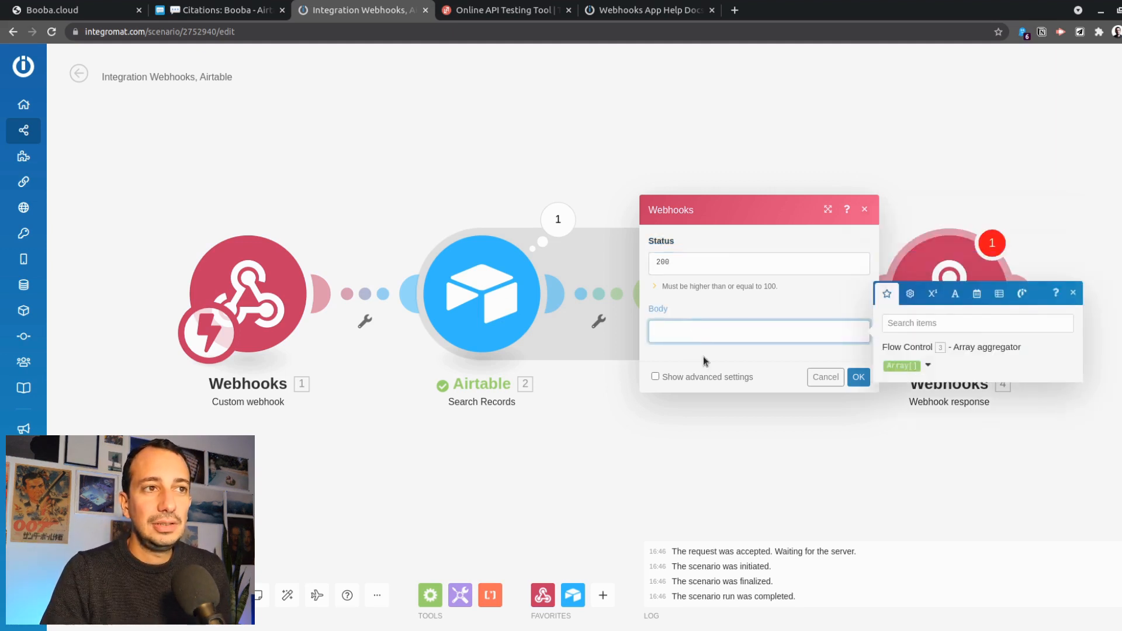
pyautogui.click(696, 357)
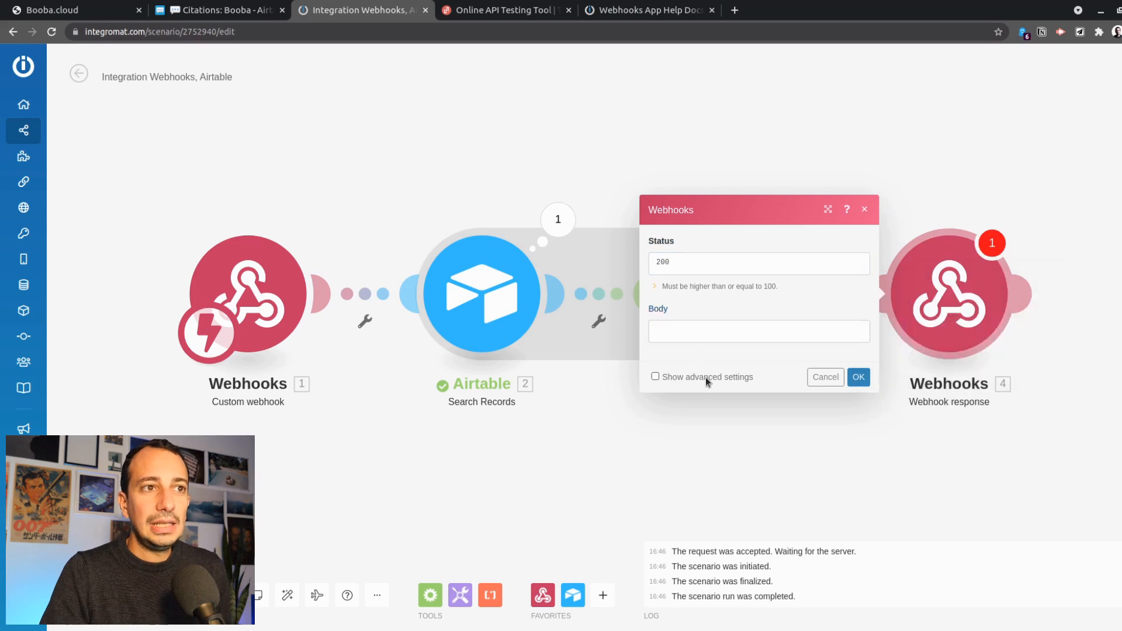
# - Show the response module's advanced settings and start a custom header with the key Content-Type, copied from the Webhooks help page
pyautogui.click(677, 378)
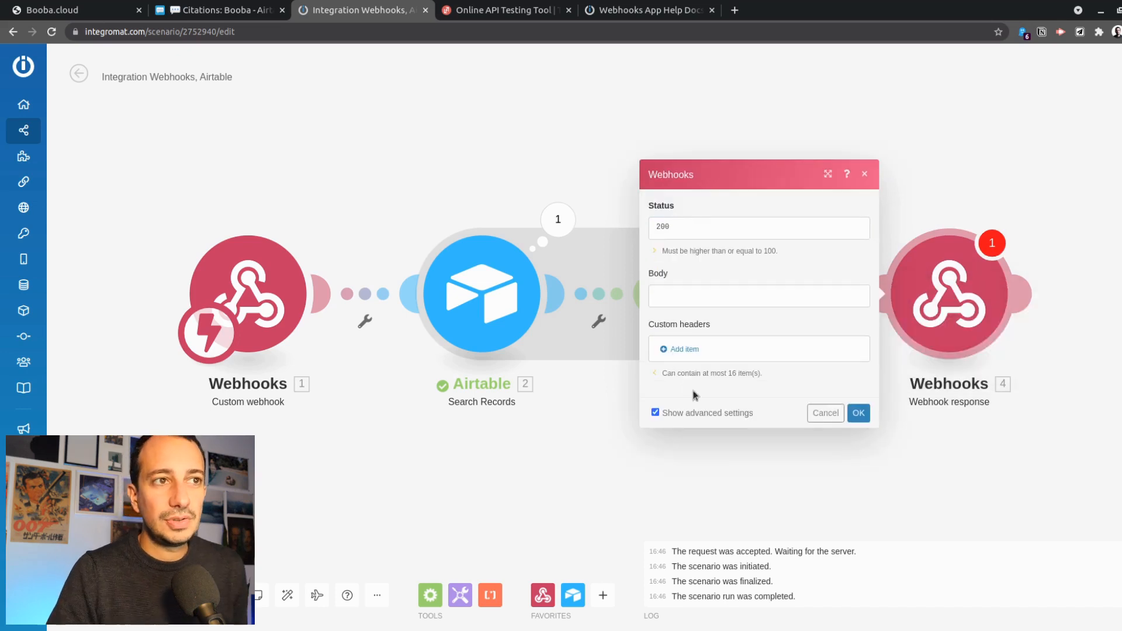
pyautogui.click(684, 350)
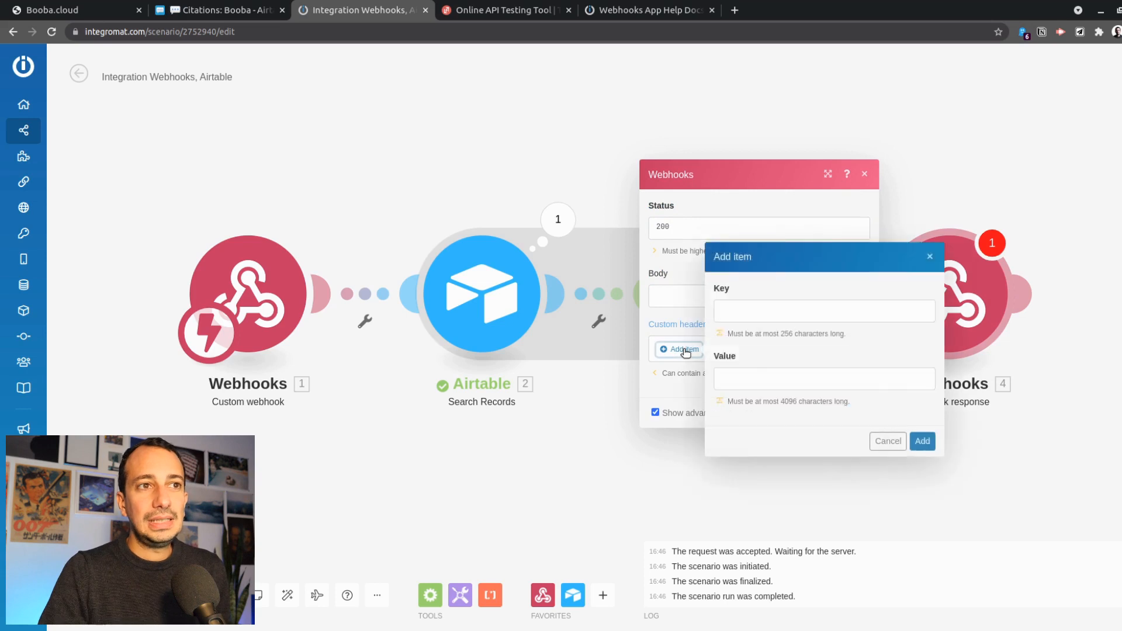
pyautogui.click(632, 10)
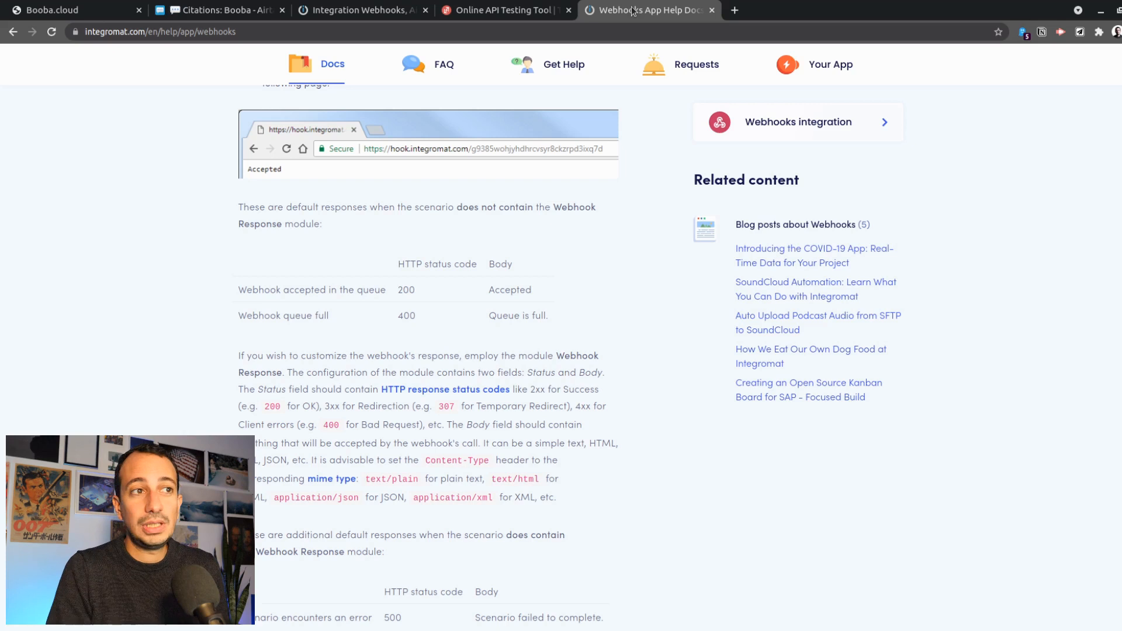
pyautogui.scroll(-3, 593, 327)
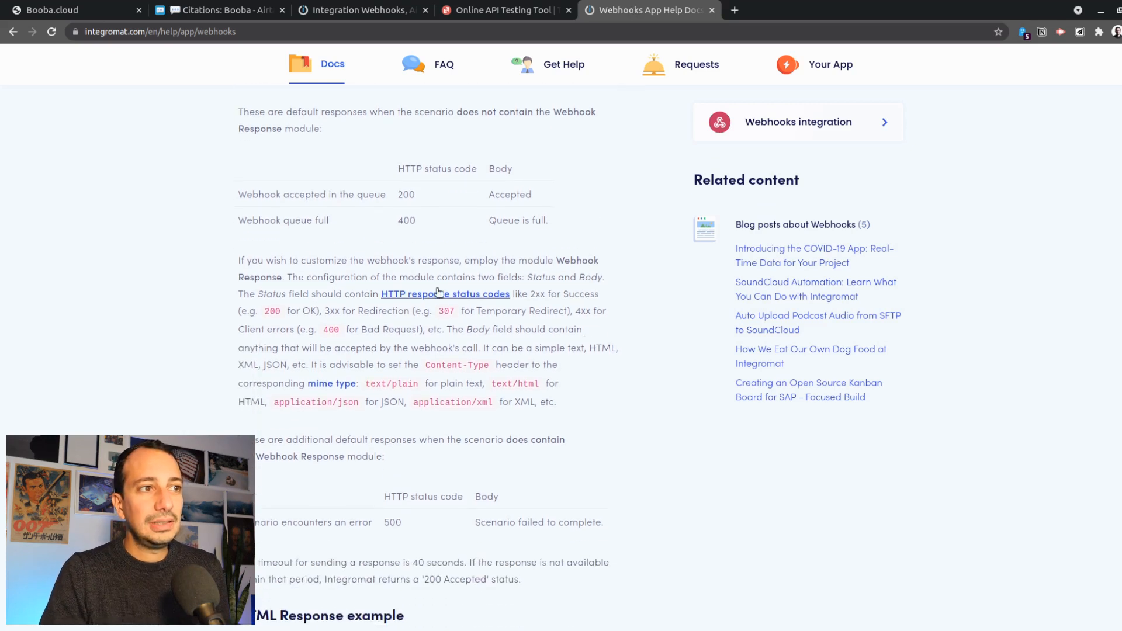
pyautogui.moveTo(489, 365); pyautogui.dragTo(425, 367)
pyautogui.hotkey('ctrl', 'c')
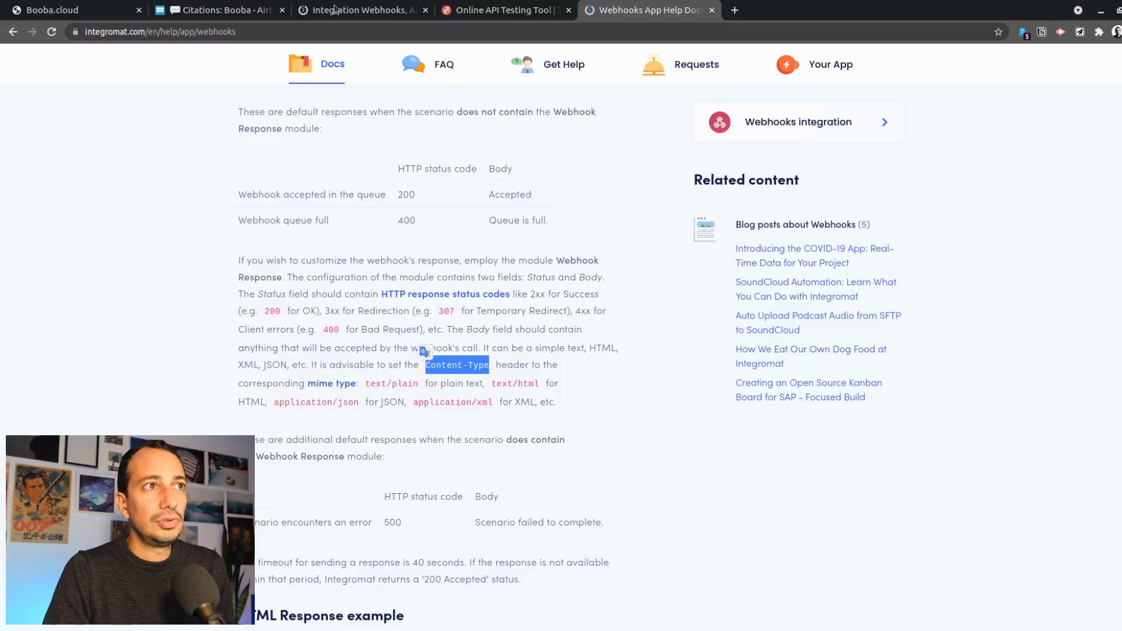
pyautogui.click(504, 11)
pyautogui.click(388, 11)
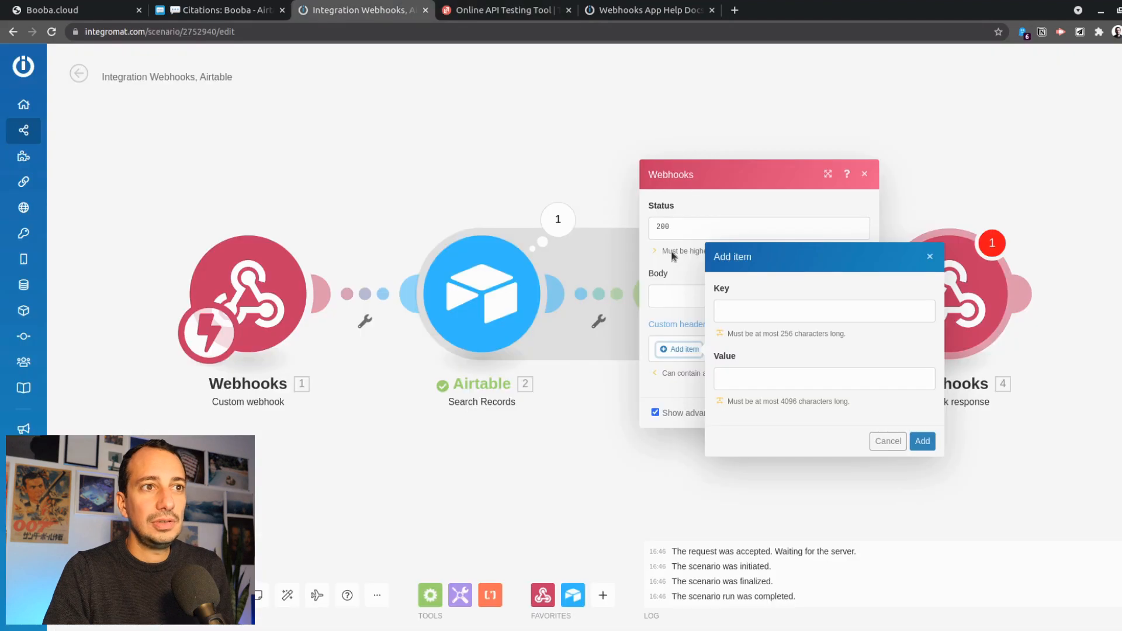
pyautogui.click(767, 312)
pyautogui.hotkey('ctrl', 'v')
pyautogui.click(766, 383)
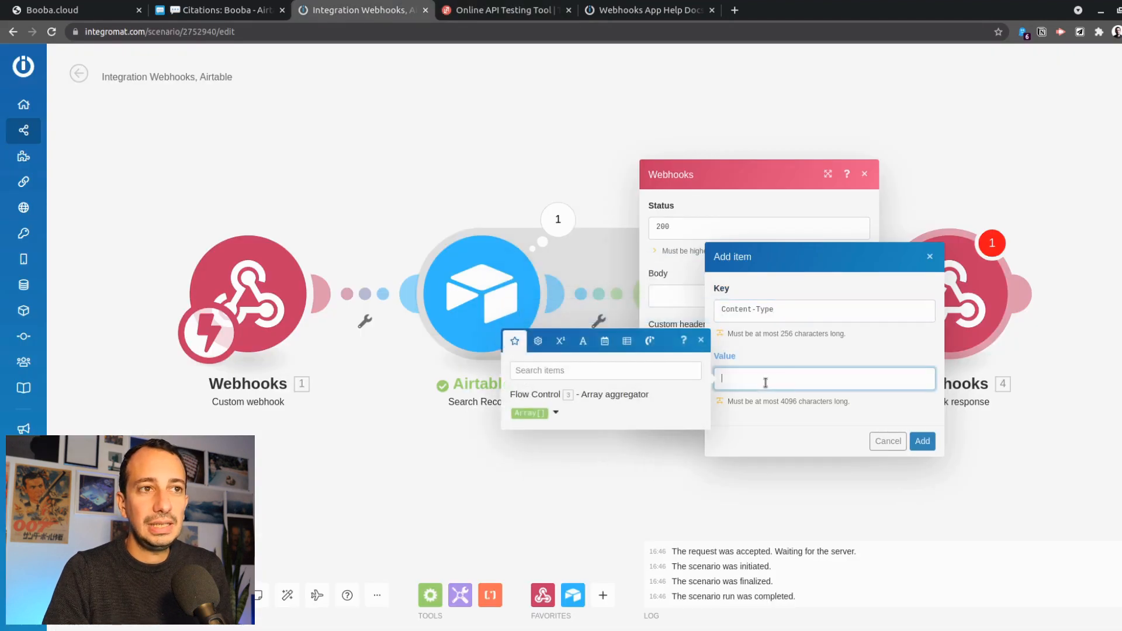
# - Copy application/json from the Webhooks help page, set it as the Content-Type header's value, and add the header
pyautogui.click(648, 10)
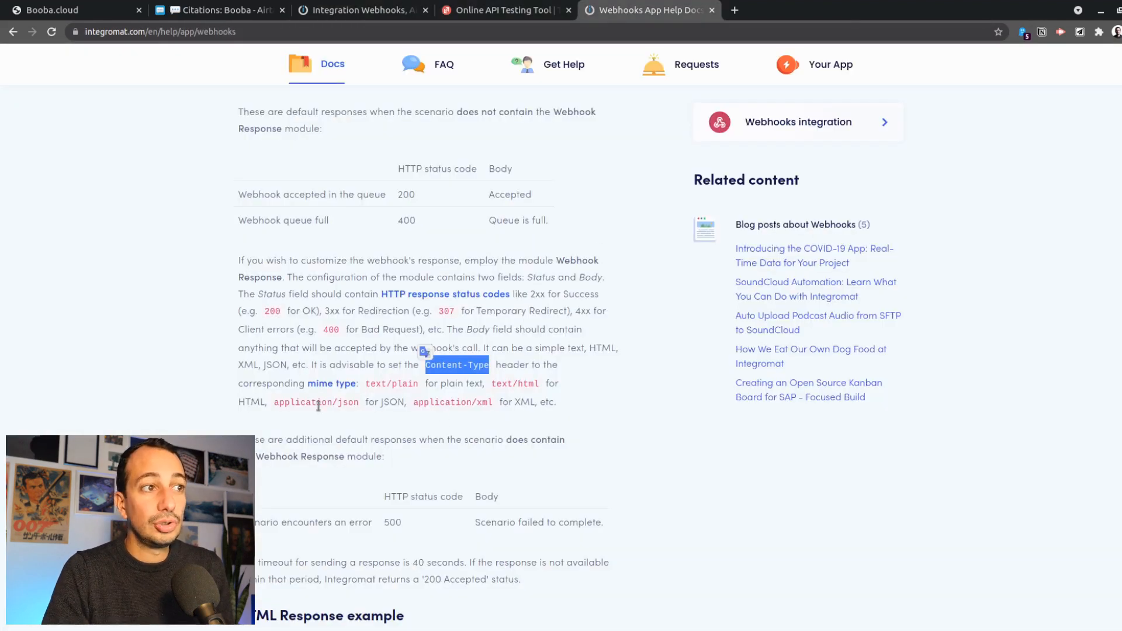
pyautogui.moveTo(274, 402); pyautogui.dragTo(357, 404)
pyautogui.hotkey('ctrl', 'c')
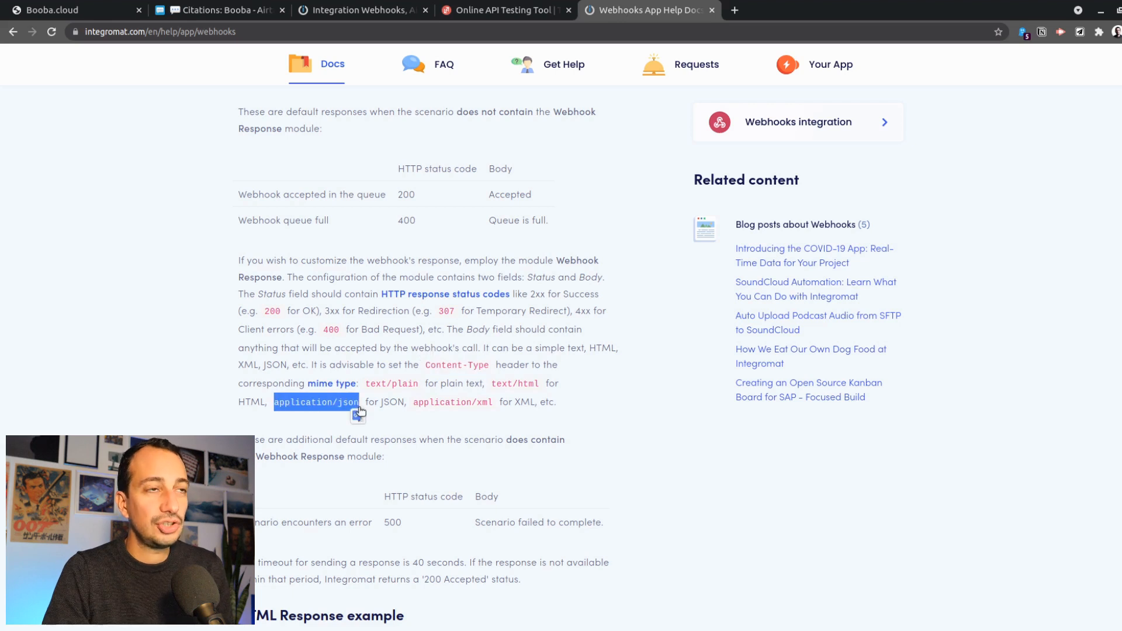
pyautogui.click(497, 10)
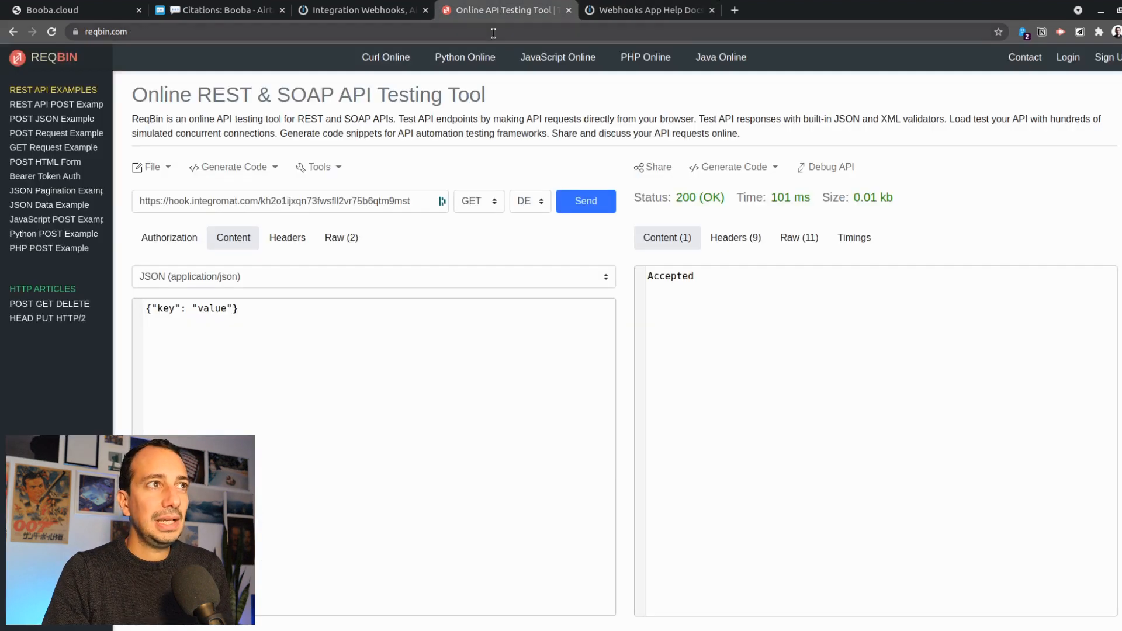
pyautogui.click(383, 12)
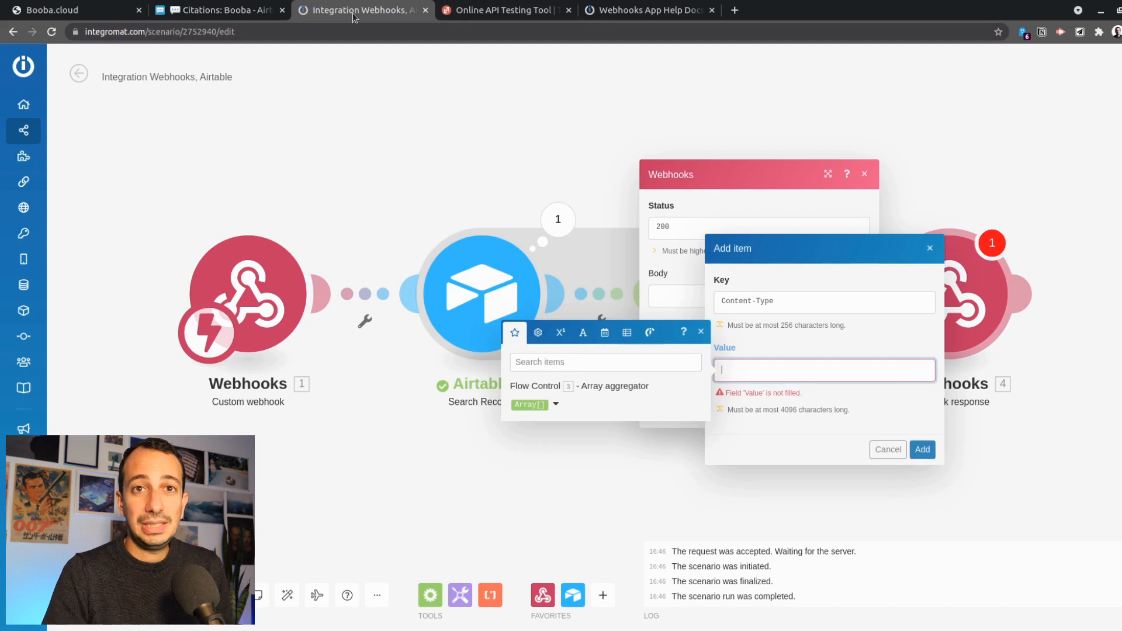
pyautogui.hotkey('ctrl', 'v')
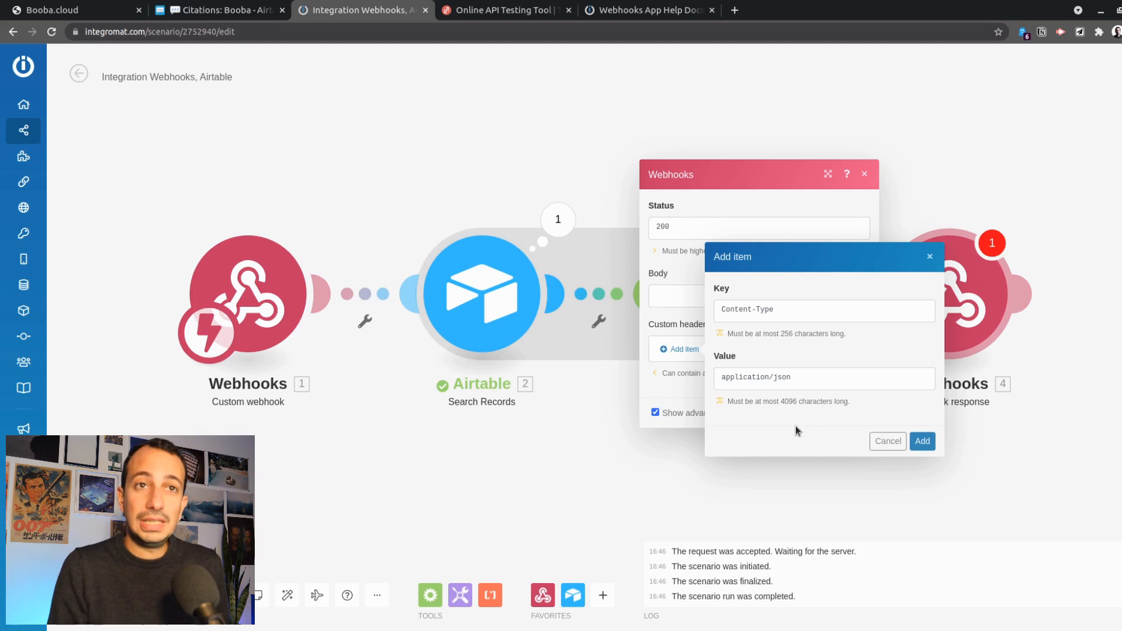
pyautogui.click(921, 441)
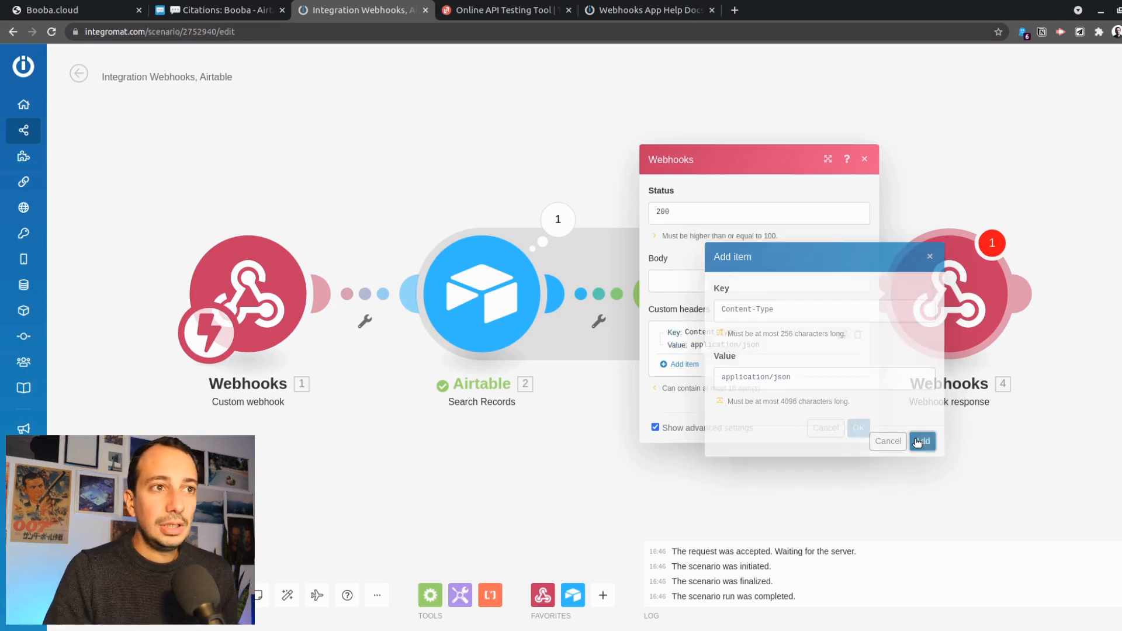
# - Start the Webhook response body with {" and examine the sample JSON response on the booba.cloud page for its key
pyautogui.click(719, 273)
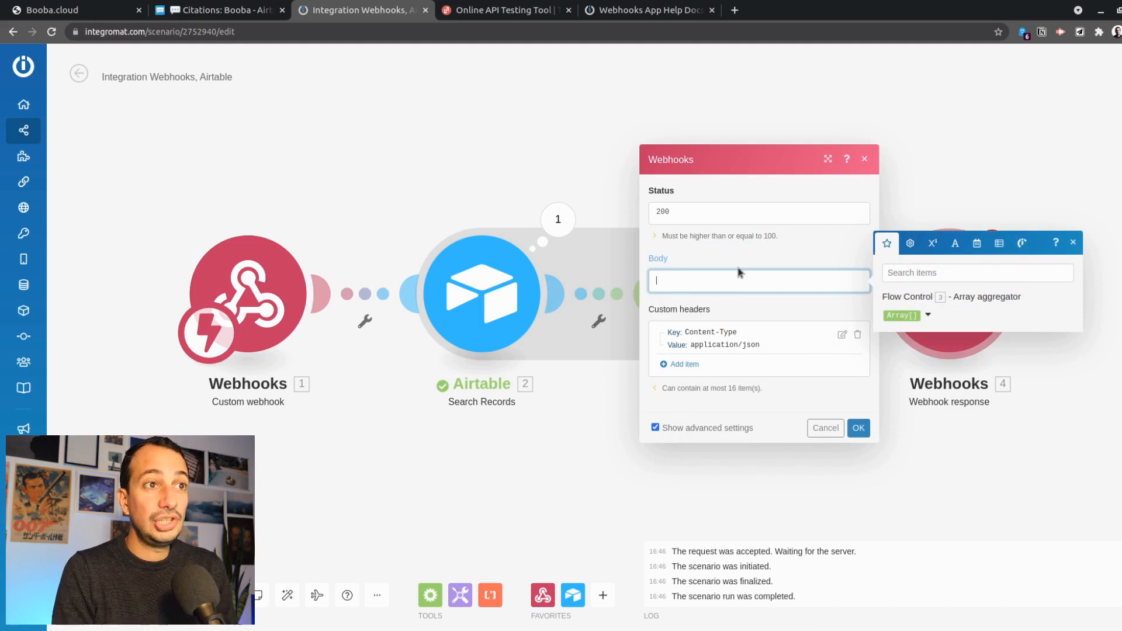
pyautogui.write('{"')
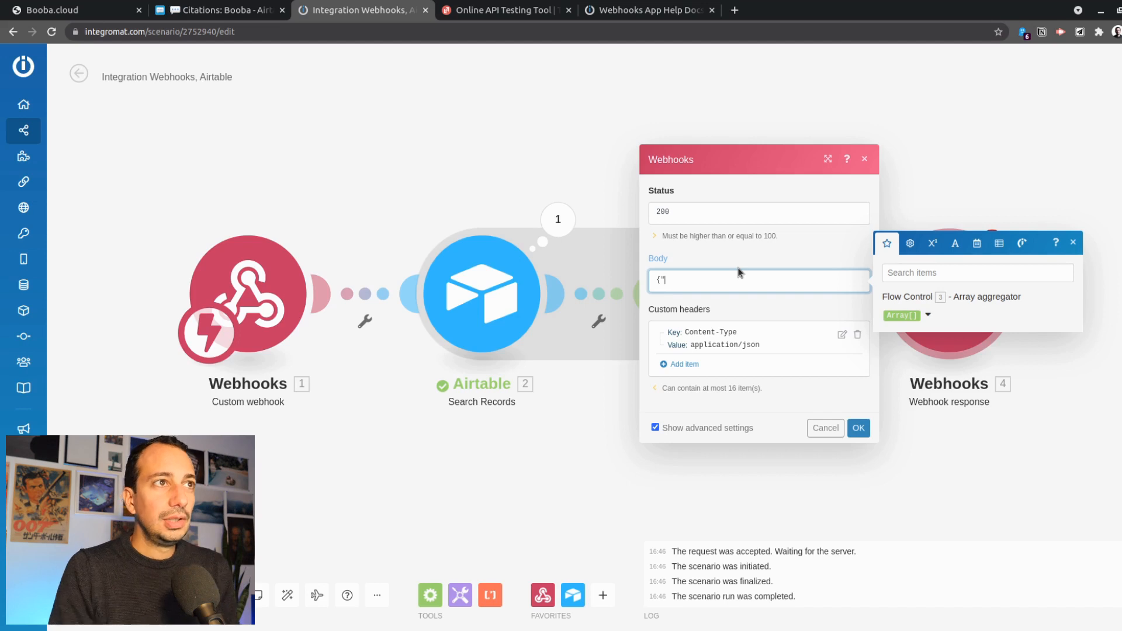
pyautogui.click(493, 7)
pyautogui.click(382, 10)
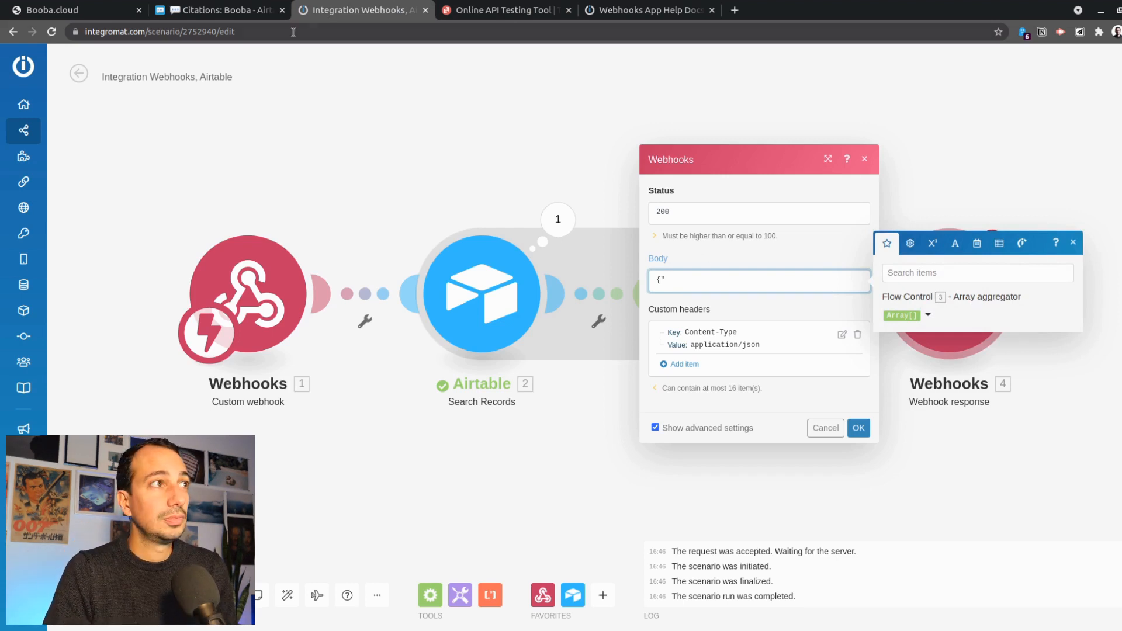
pyautogui.click(67, 10)
pyautogui.scroll(-3, 403, 338)
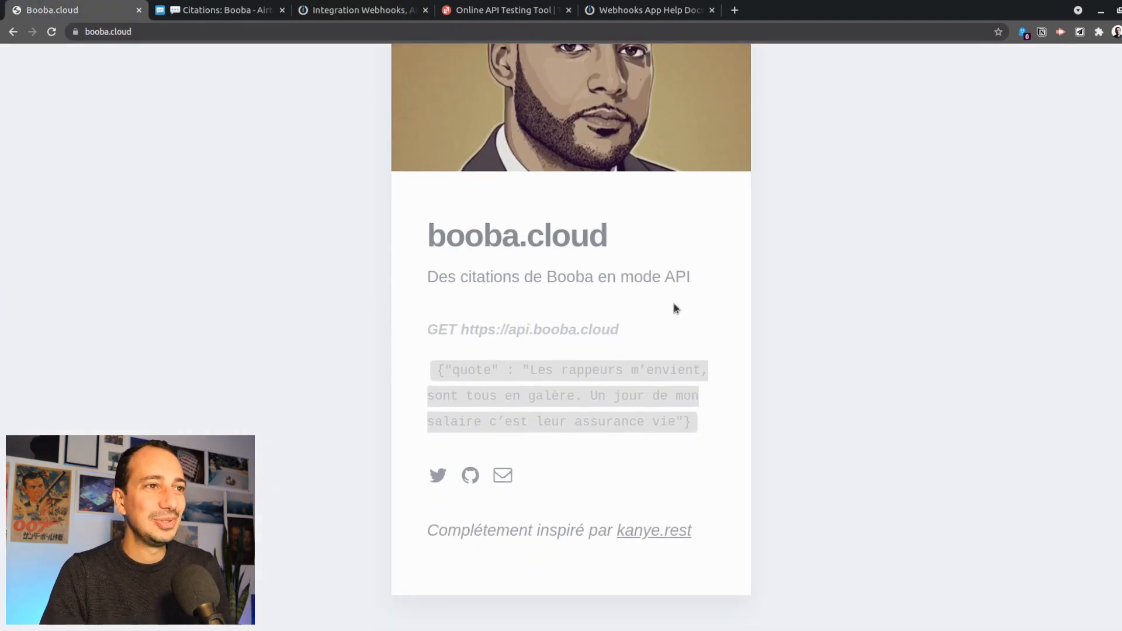
pyautogui.doubleClick(438, 372)
pyautogui.click(433, 386)
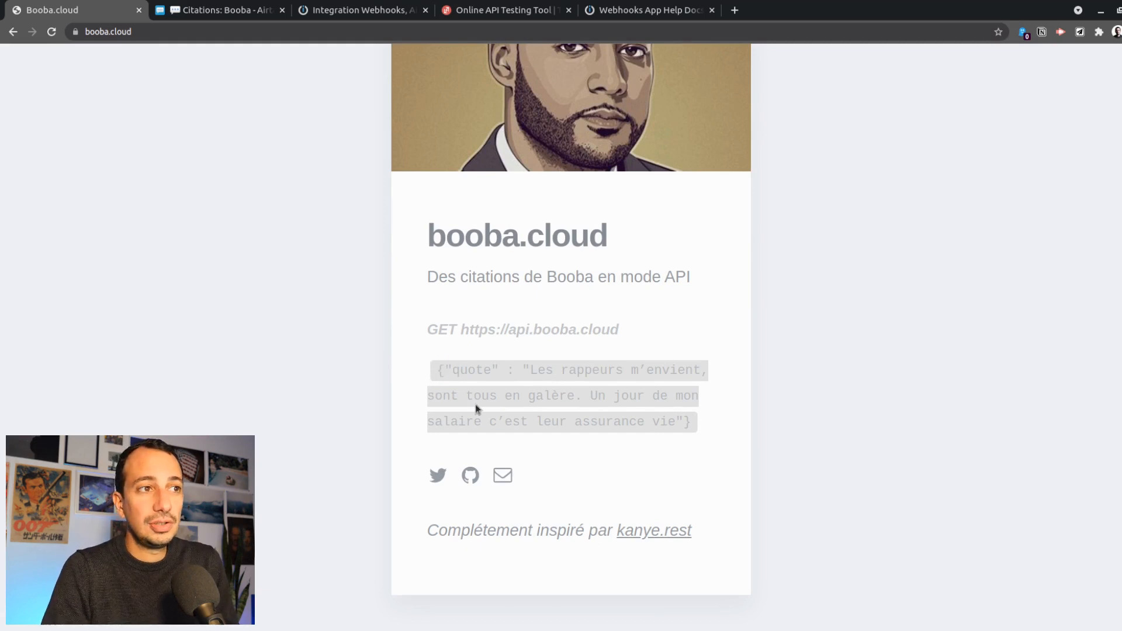
pyautogui.moveTo(443, 369); pyautogui.dragTo(493, 370)
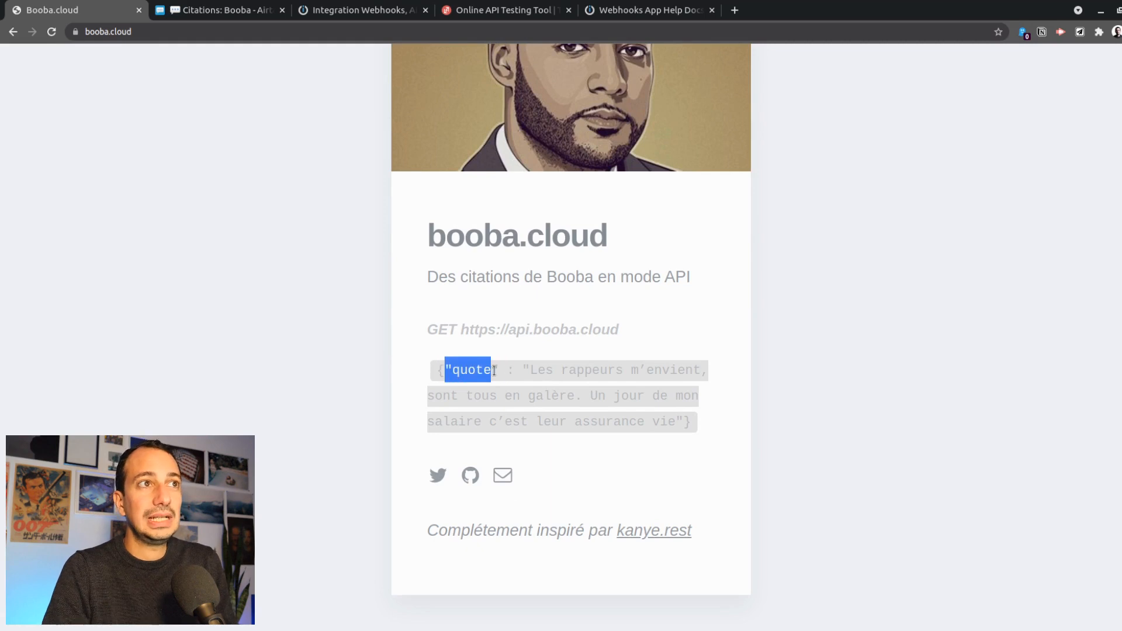
pyautogui.click(538, 383)
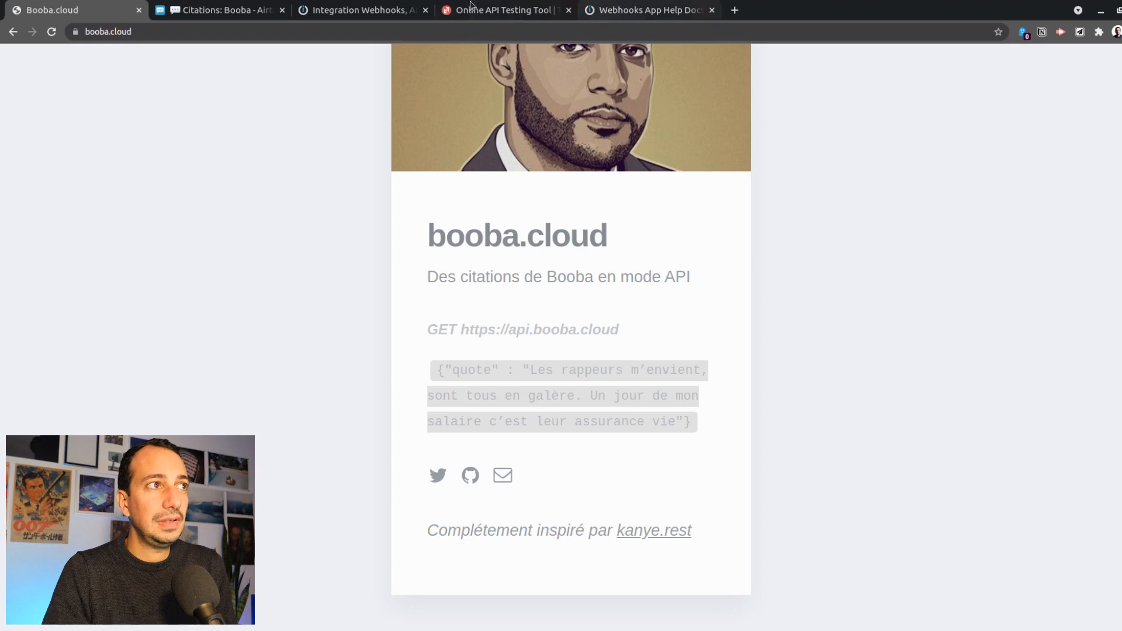
# - Return to the Integromat scenario and continue the response body with quote":" and a shuffle function on the Array aggregator's Array[]
pyautogui.click(357, 10)
pyautogui.write('quote":"shuff')
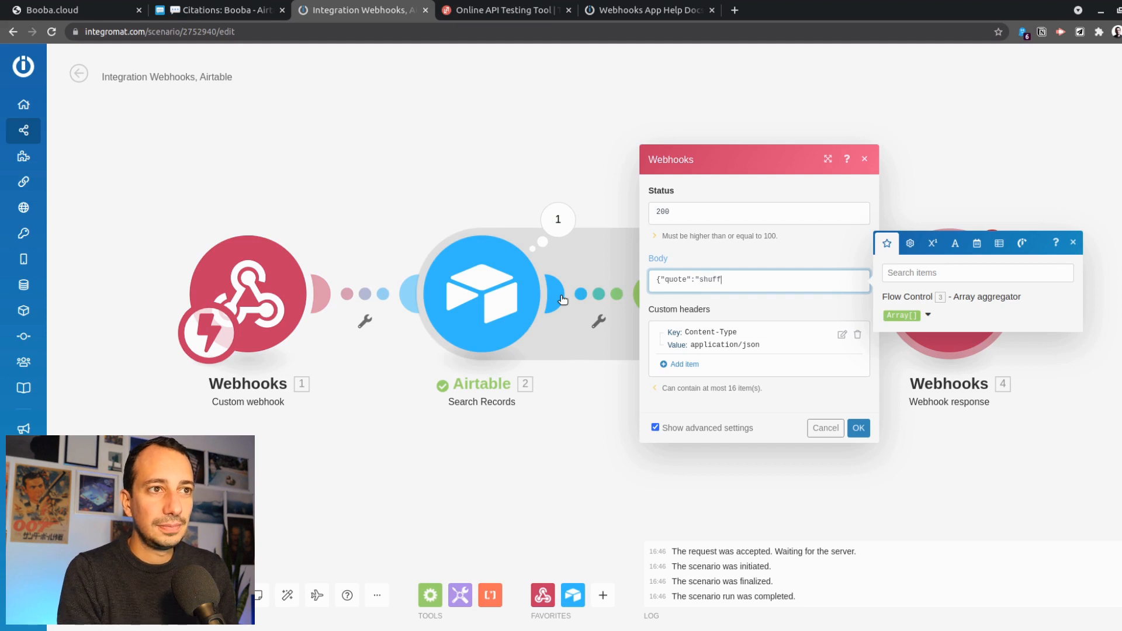
pyautogui.write('(')
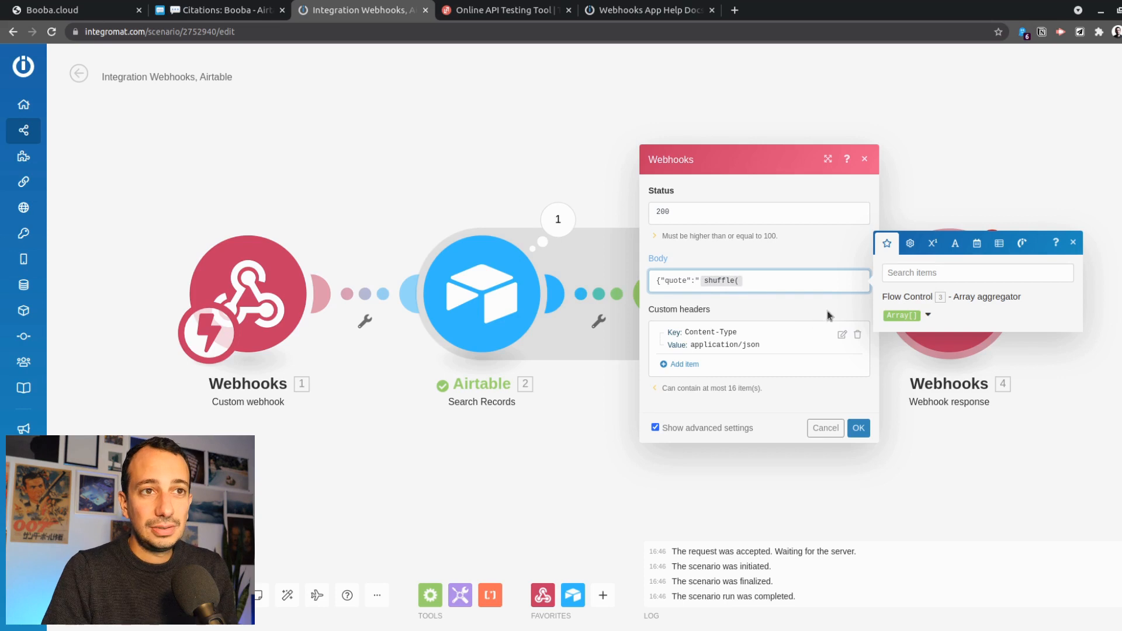
pyautogui.click(894, 316)
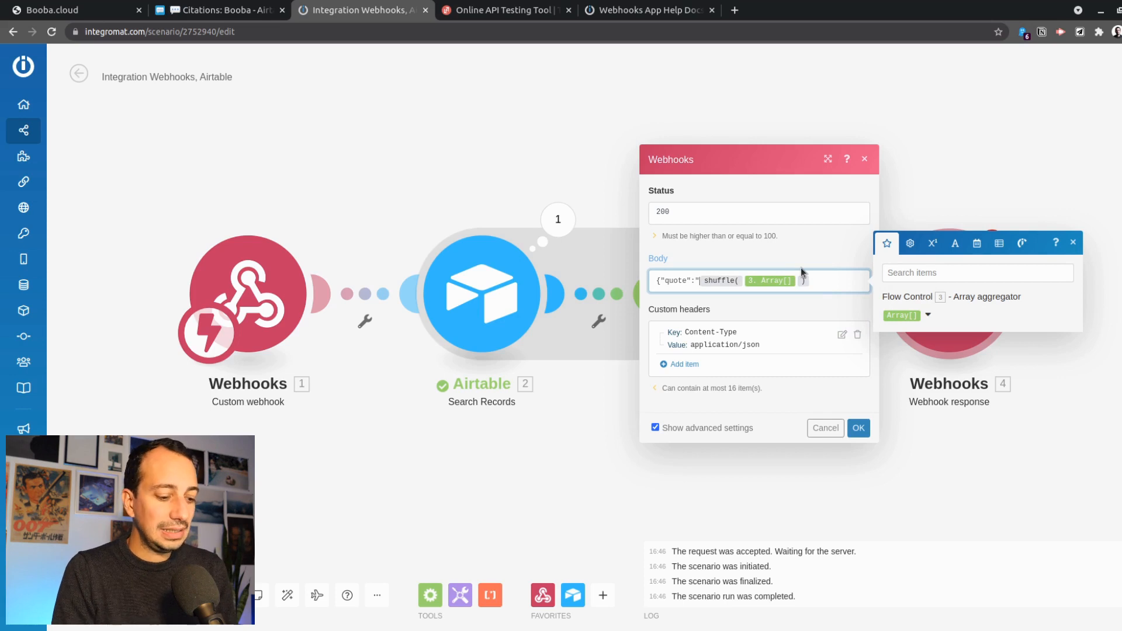
# - Wrap the shuffle expression in a get function with the path 1.Texte
pyautogui.write('get(')
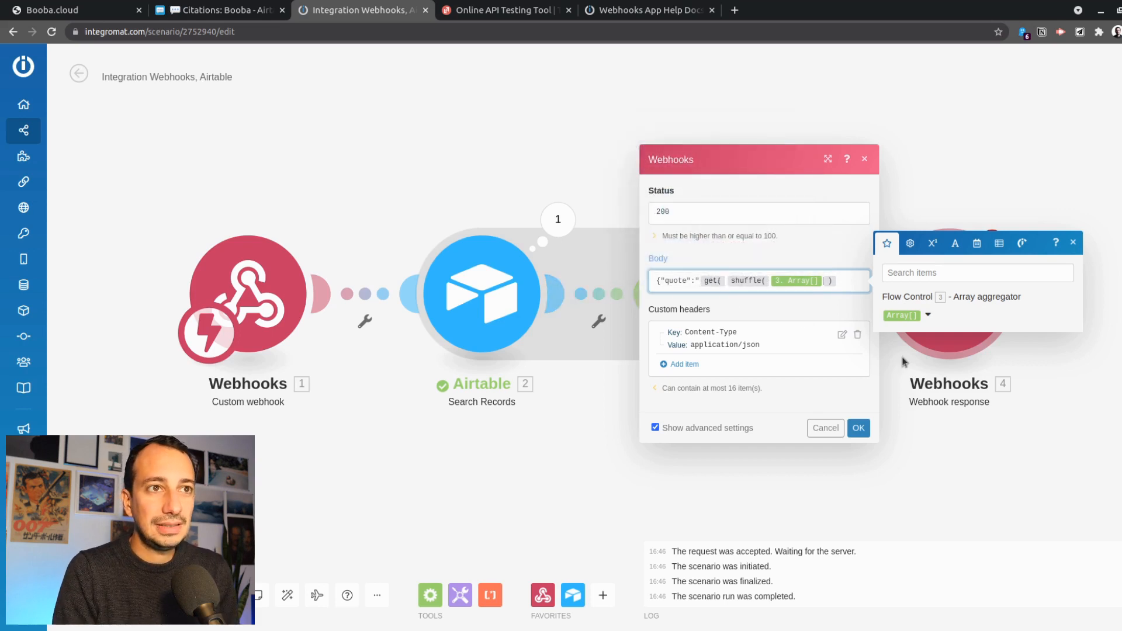
pyautogui.write(';')
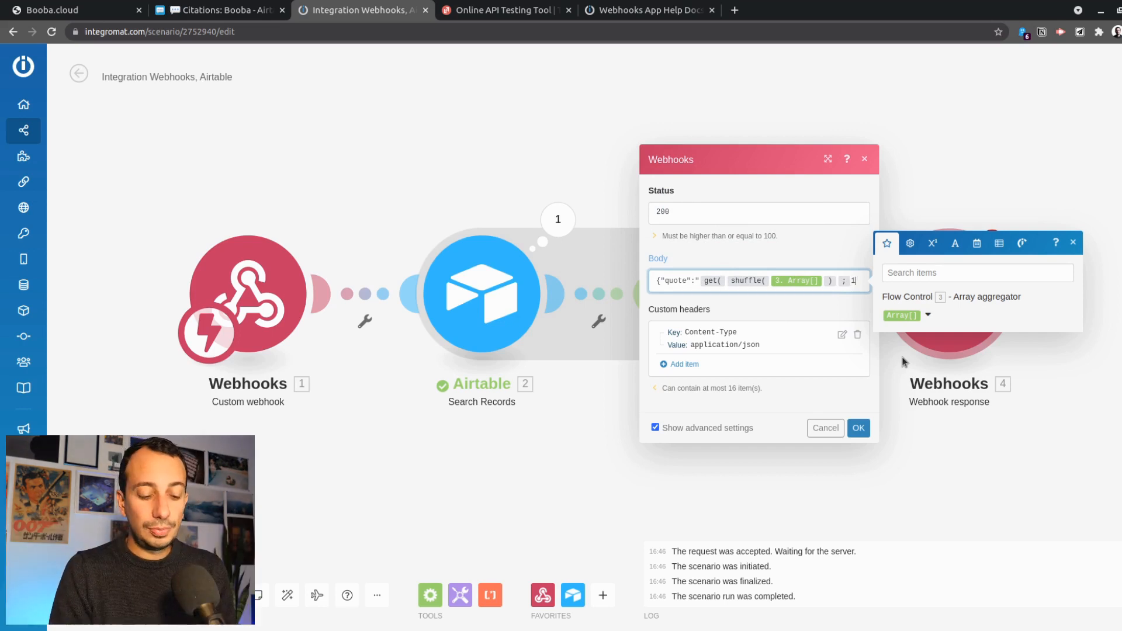
pyautogui.write('1. Tte')
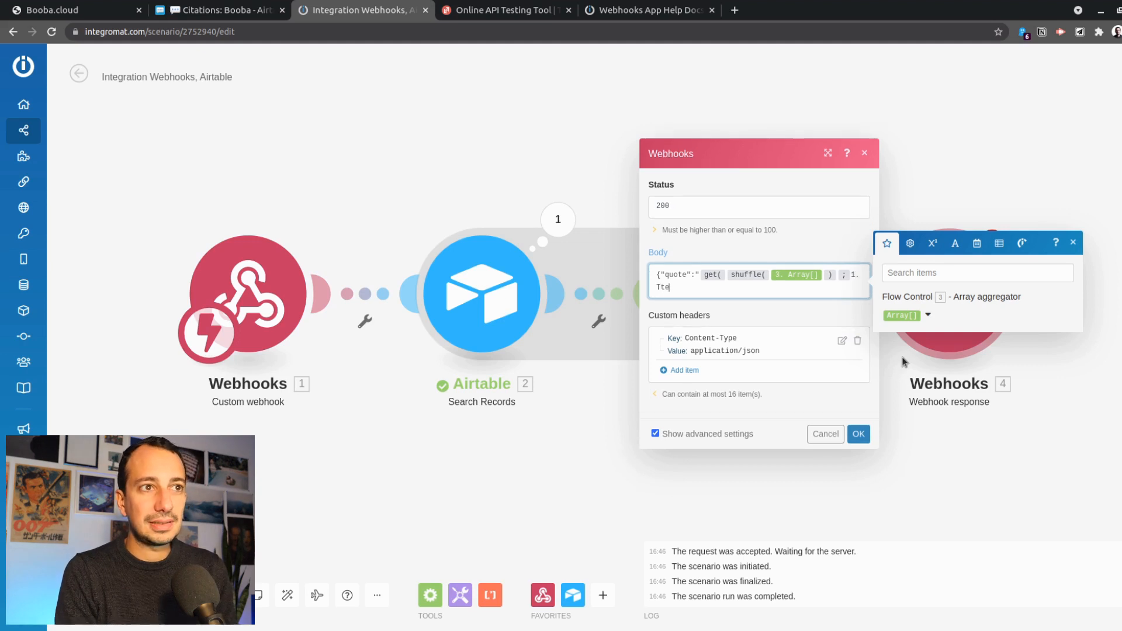
pyautogui.press('BackSpace')
pyautogui.press('BackSpace')
pyautogui.write('exte')
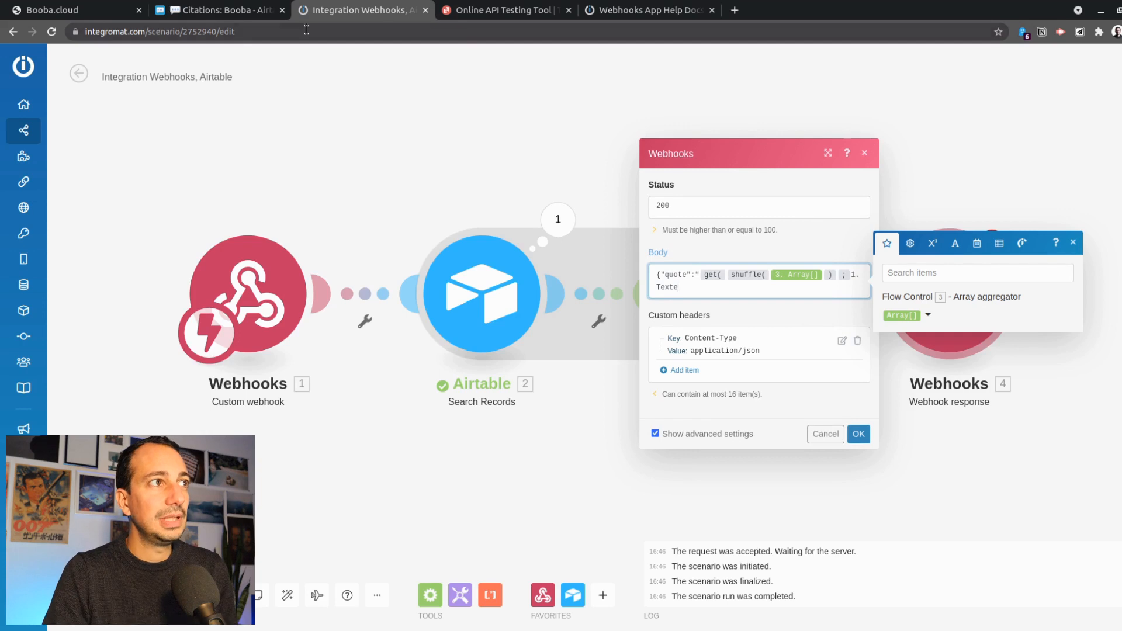
# - Check the Texte column name in the Airtable base, complete the response body with )"}, and accept the module settings
pyautogui.click(208, 16)
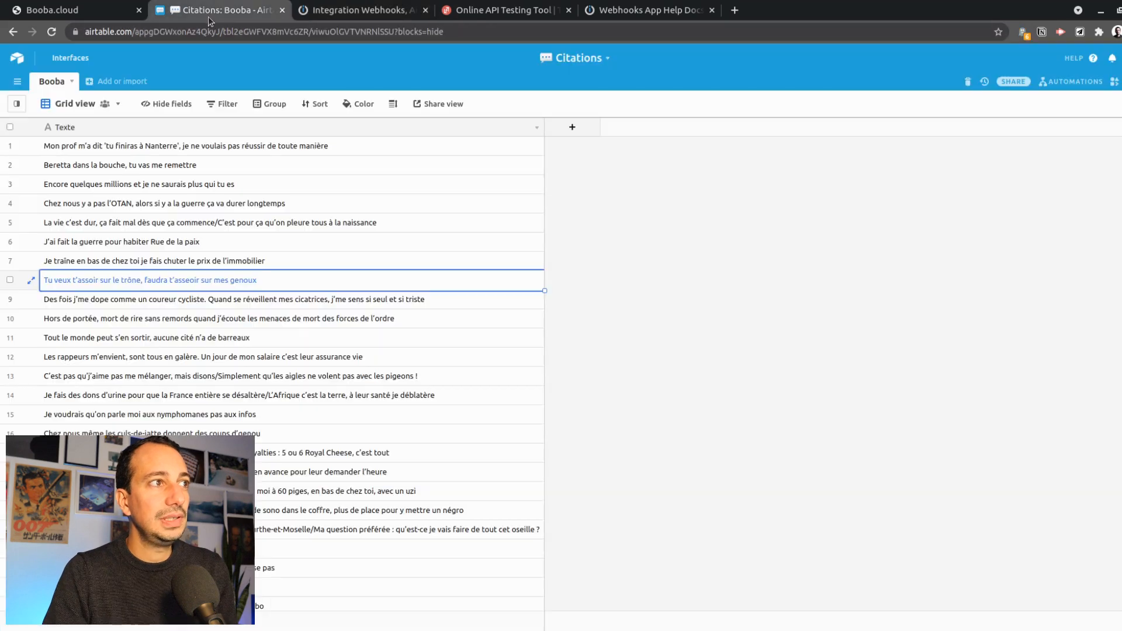
pyautogui.click(384, 14)
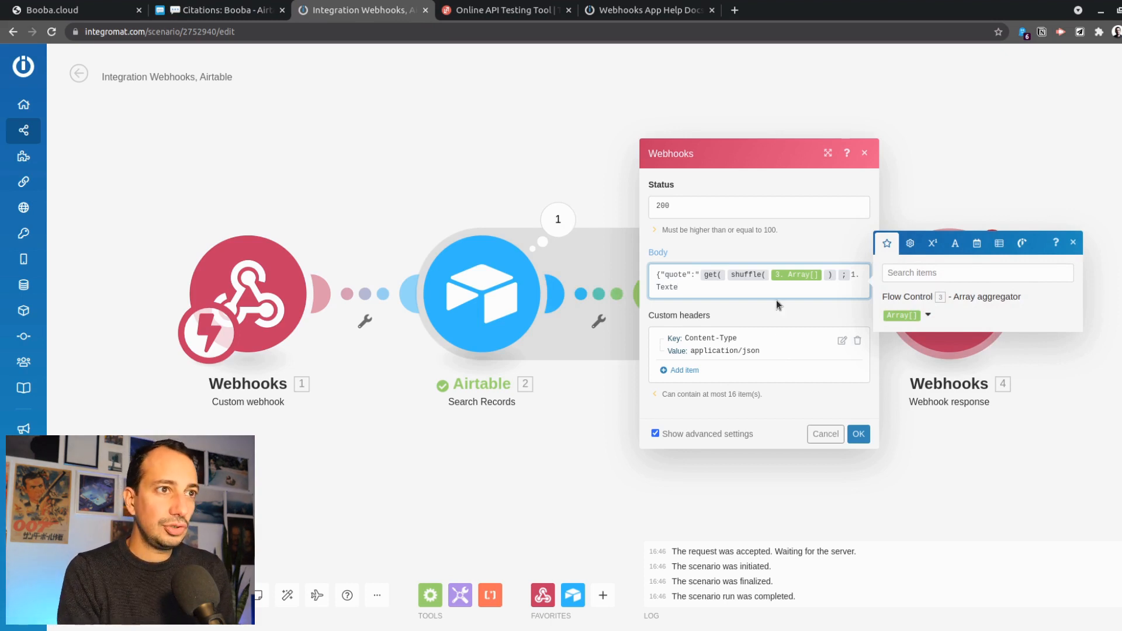
pyautogui.write(') ')
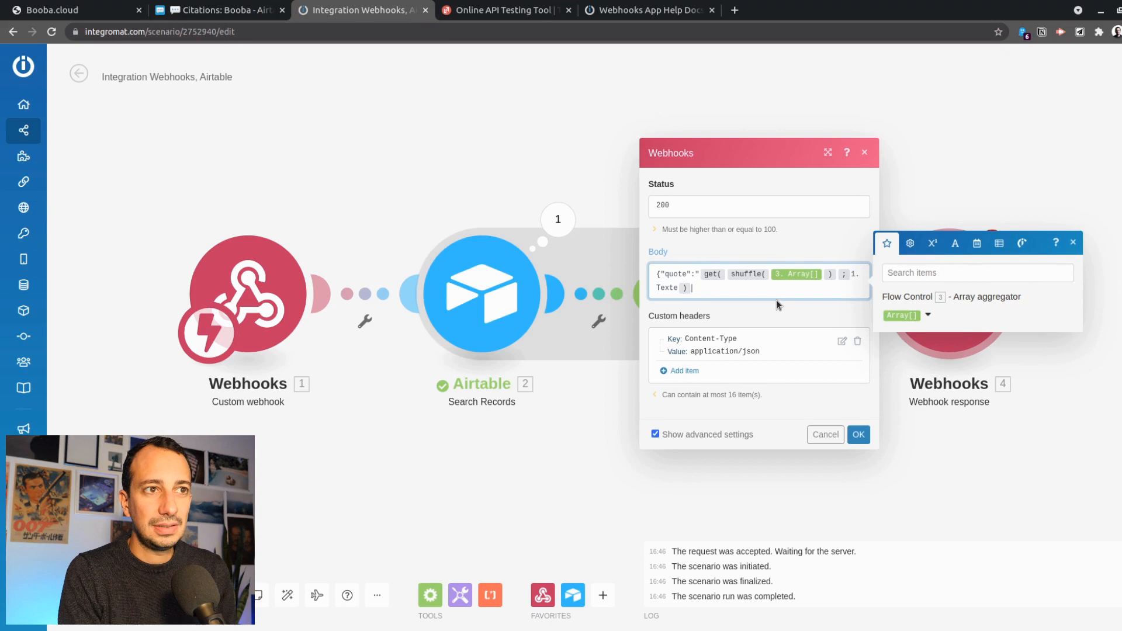
pyautogui.write('"}')
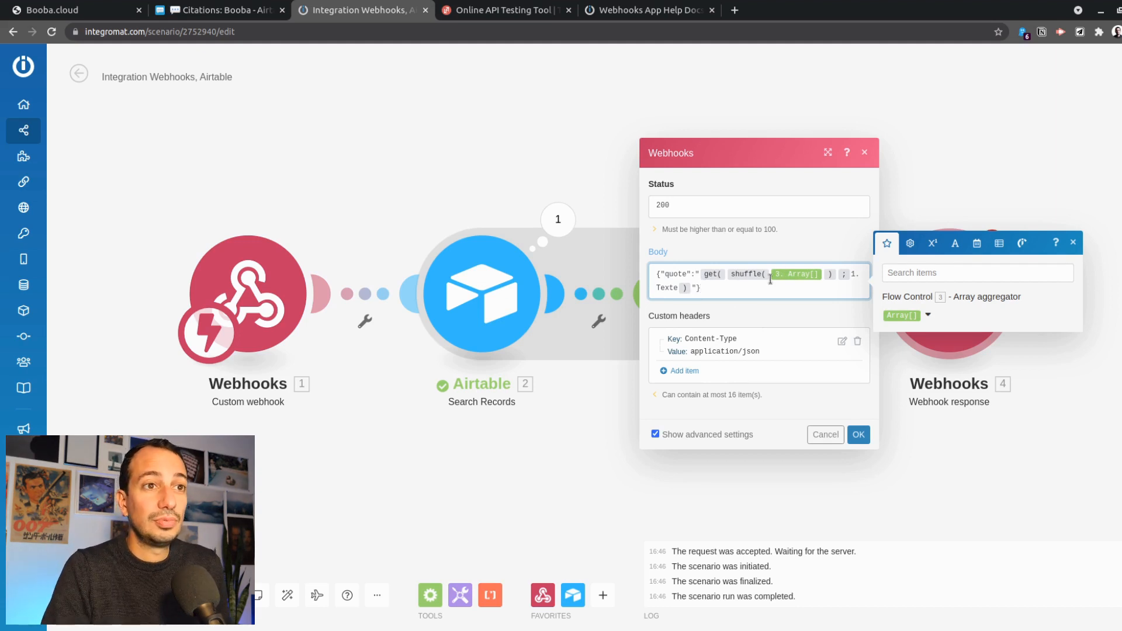
pyautogui.click(858, 434)
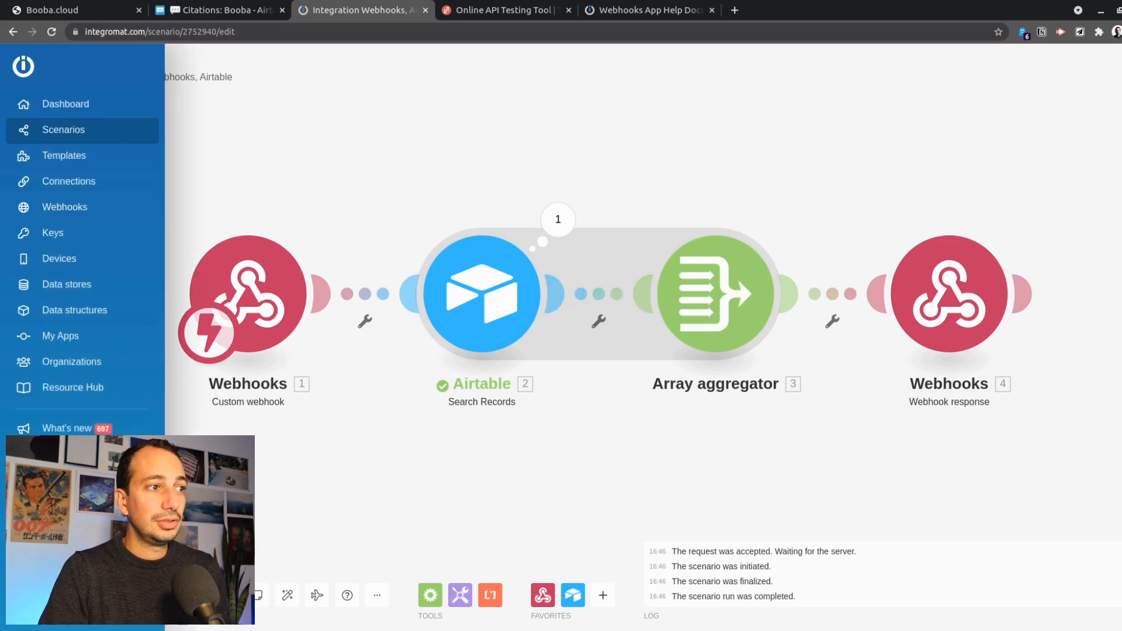
# - Run the scenario once and send the GET request to the webhook from ReqBin
pyautogui.click(87, 590)
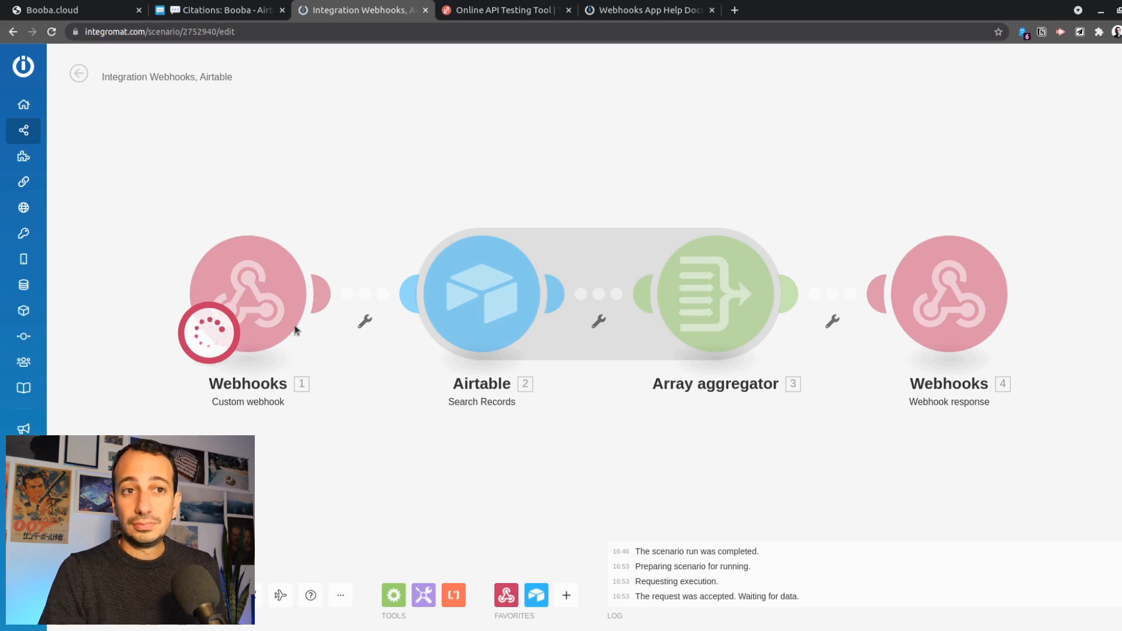
pyautogui.click(470, 12)
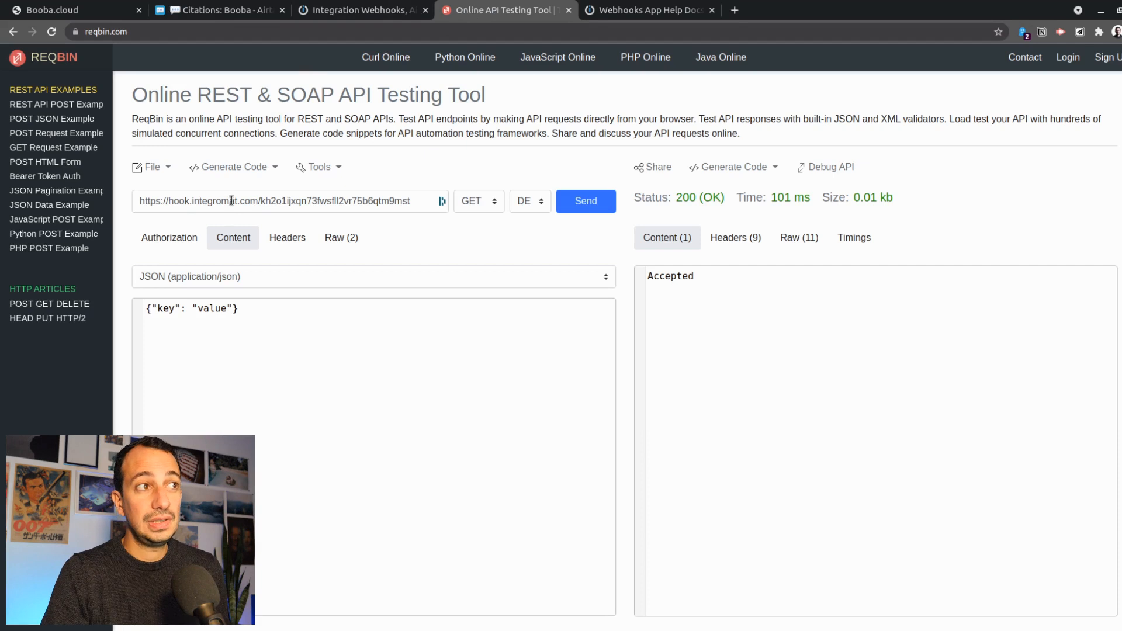
pyautogui.click(589, 207)
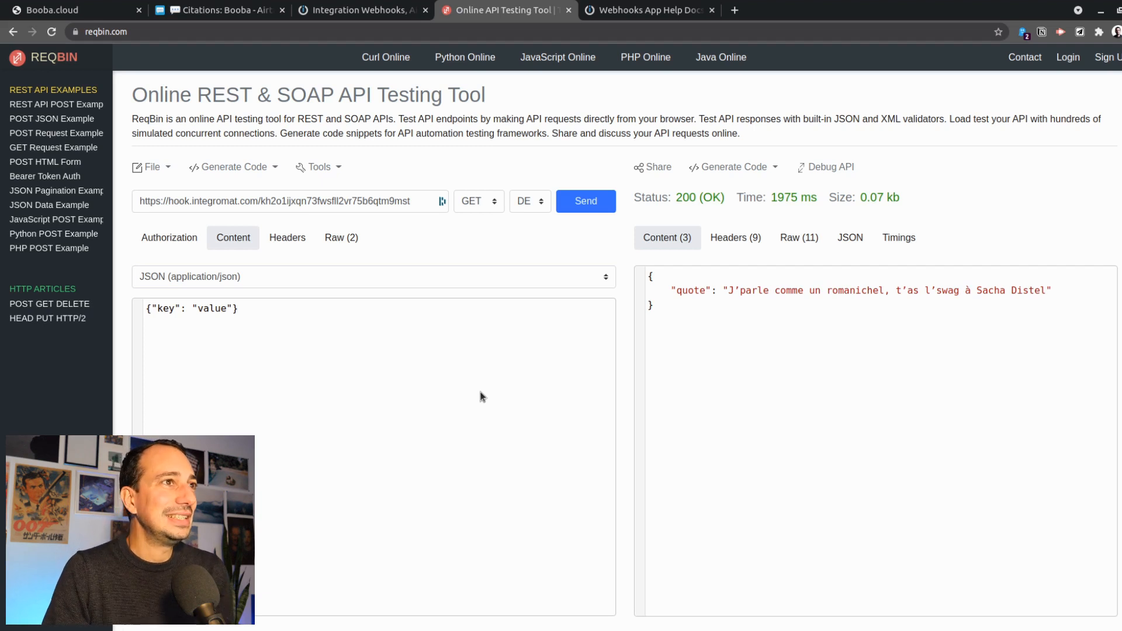
# - Save the scenario, run it again, and resend the webhook's GET request from ReqBin
pyautogui.click(336, 11)
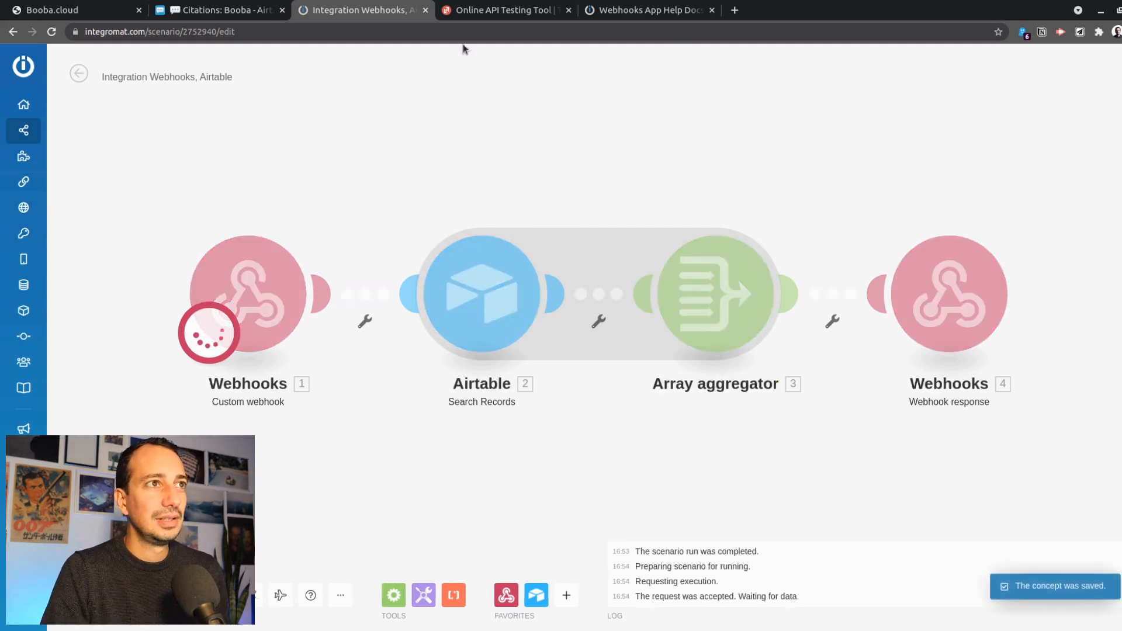
pyautogui.click(497, 9)
pyautogui.click(585, 201)
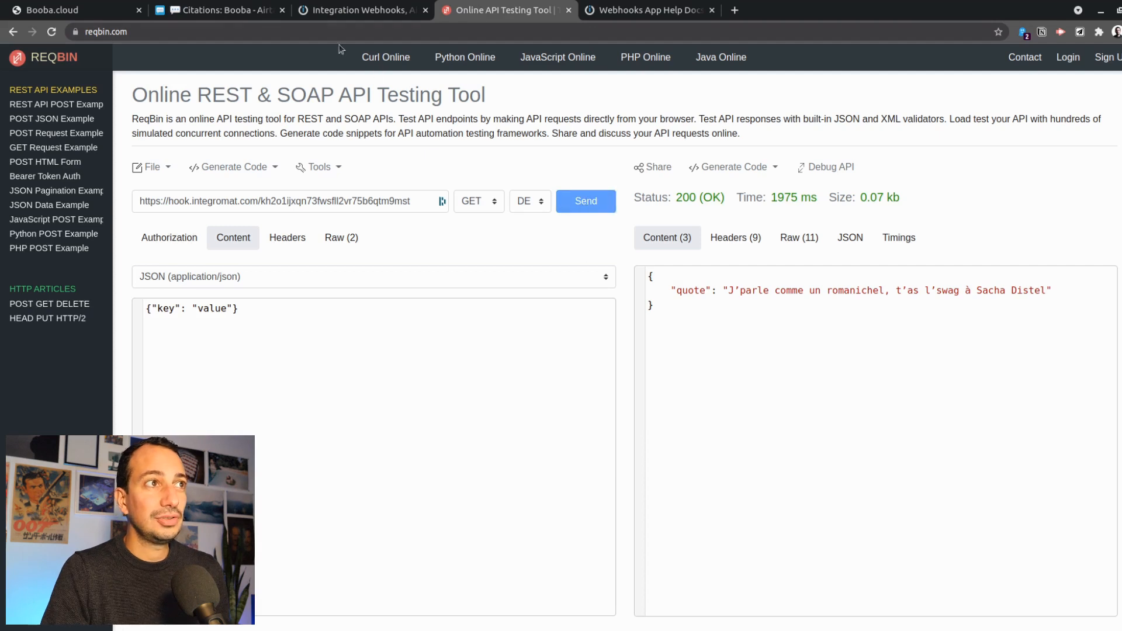
# - Inspect the custom webhook's Operation 1 output from the run and review the Airtable Search Records settings without changing them
pyautogui.click(320, 10)
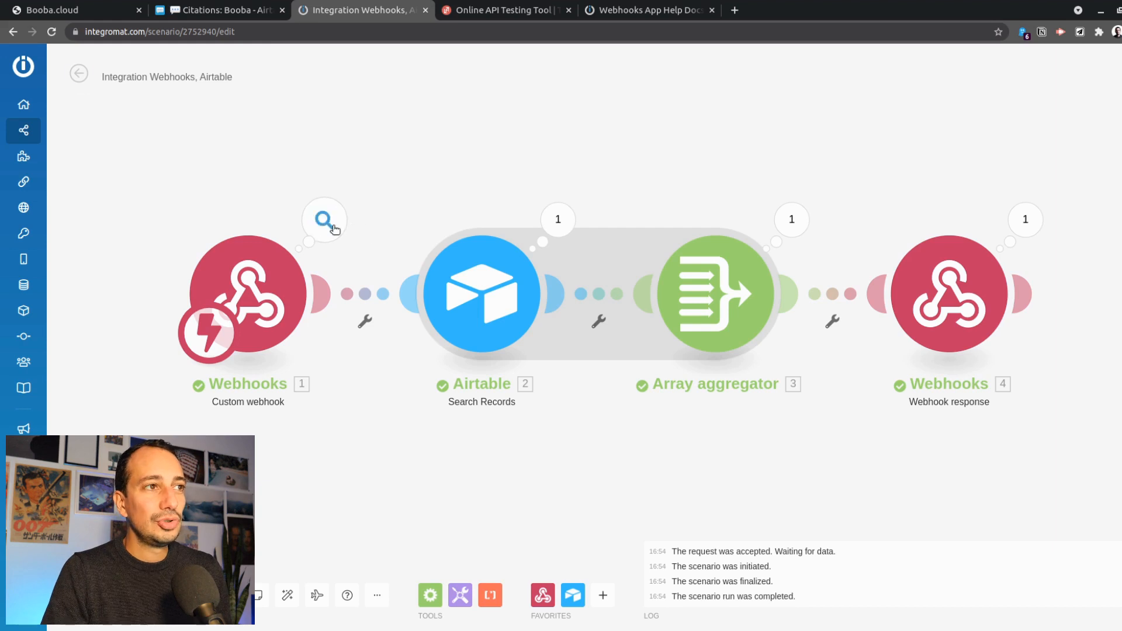
pyautogui.click(326, 222)
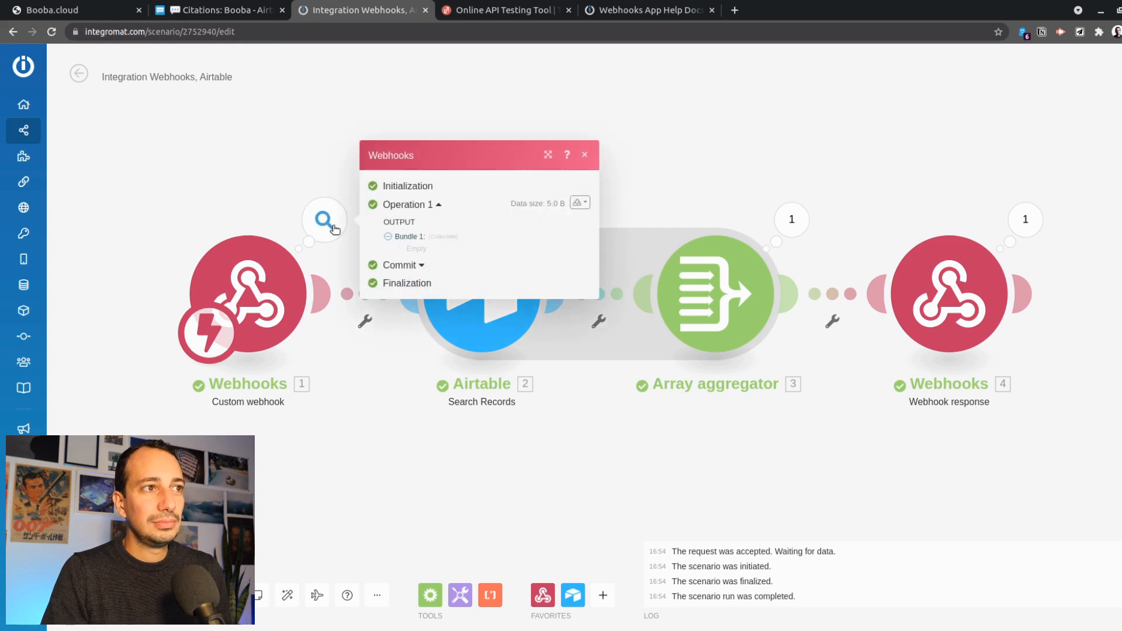
pyautogui.click(409, 206)
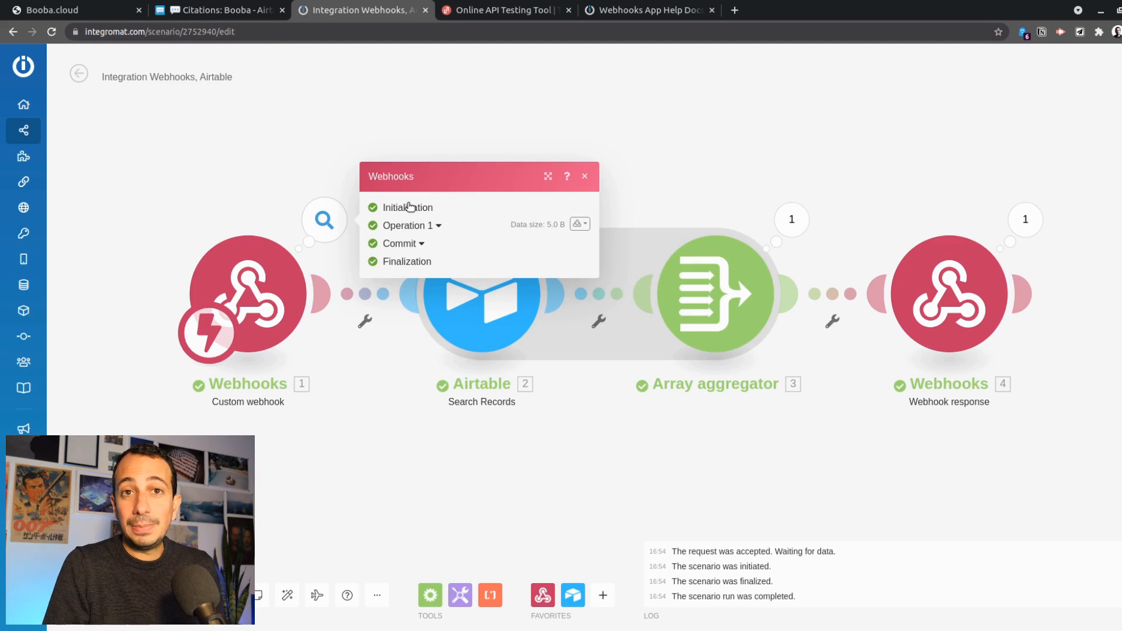
pyautogui.click(508, 328)
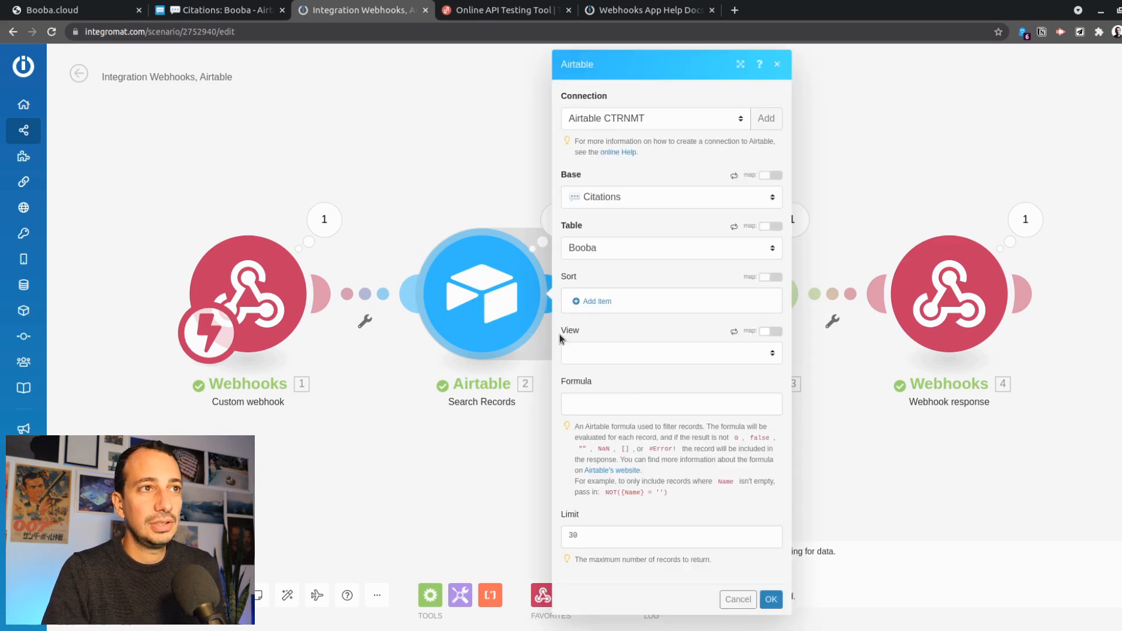
pyautogui.click(777, 64)
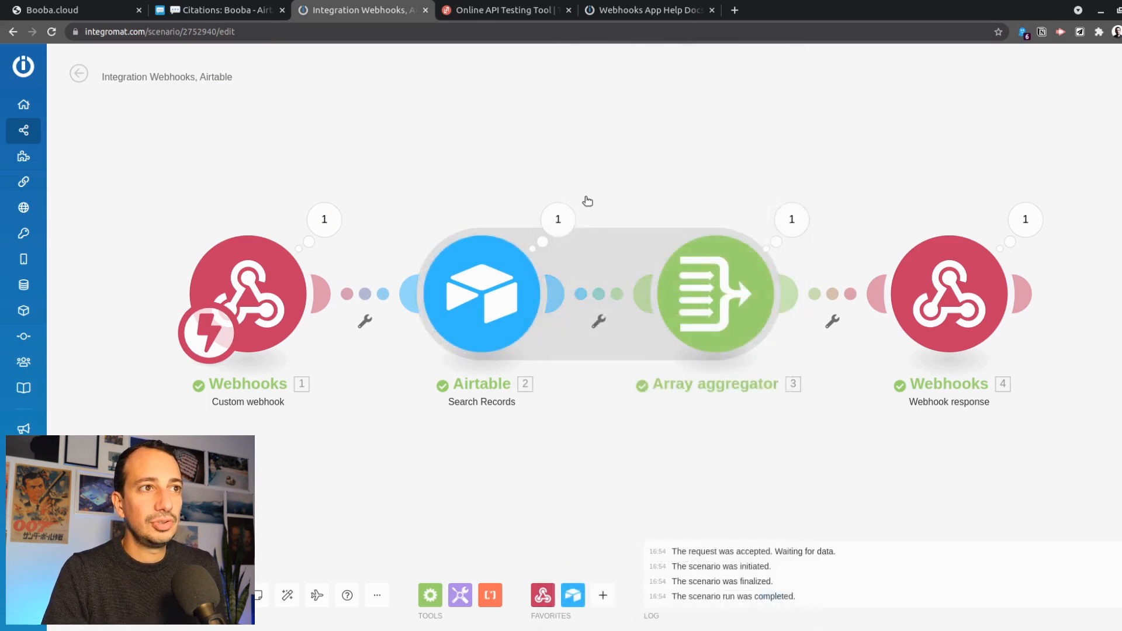
# - Examine the record bundles that the Airtable Search Records module output in the last run
pyautogui.click(558, 220)
pyautogui.scroll(-4, 761, 285)
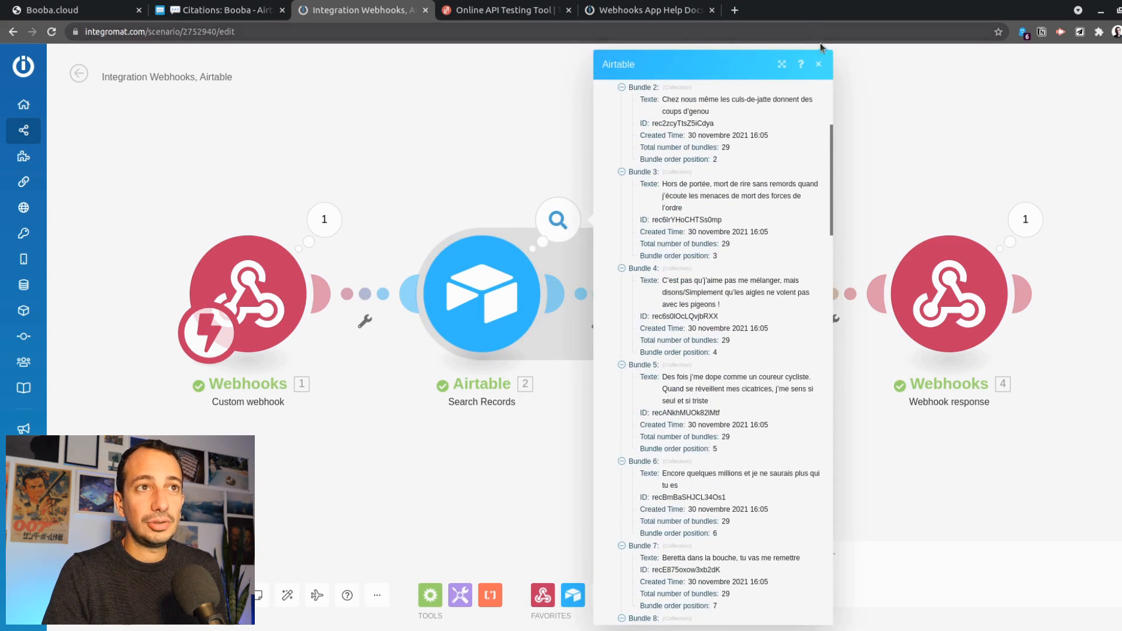
pyautogui.click(820, 66)
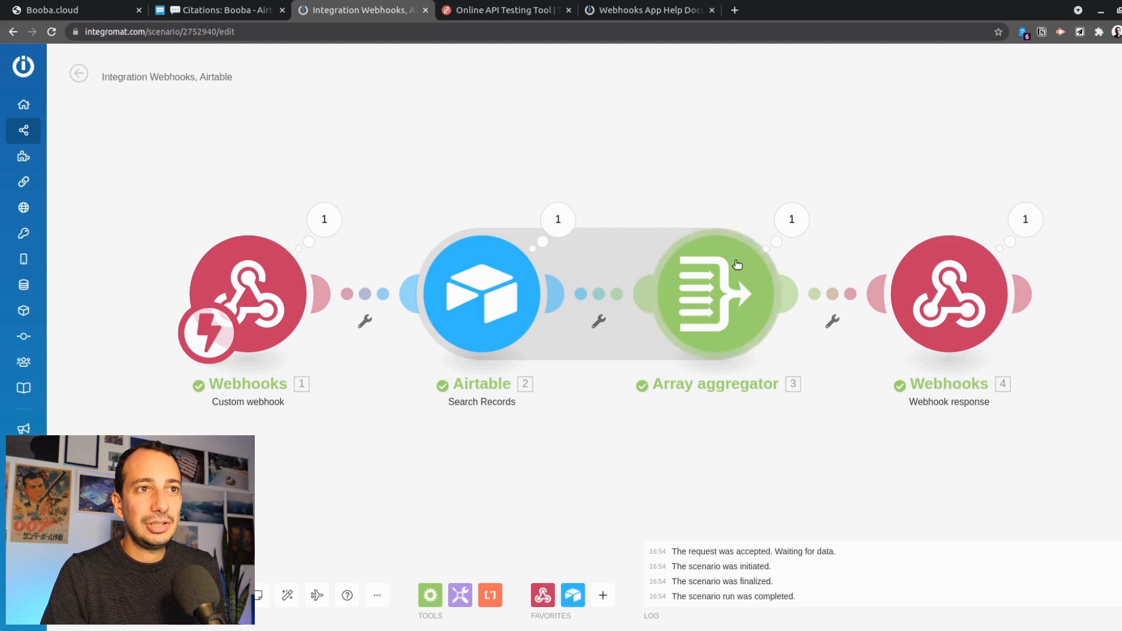
# - Inspect the Array aggregator's Operation 1 input bundles and expand the array in its output bundle
pyautogui.click(792, 219)
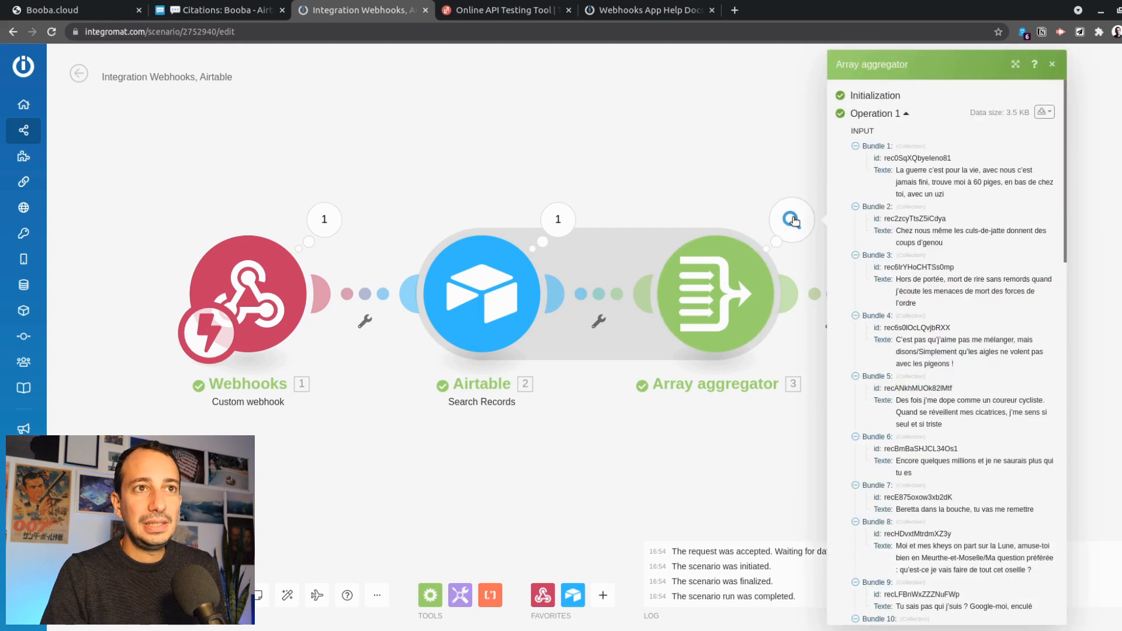
pyautogui.click(873, 114)
pyautogui.click(875, 229)
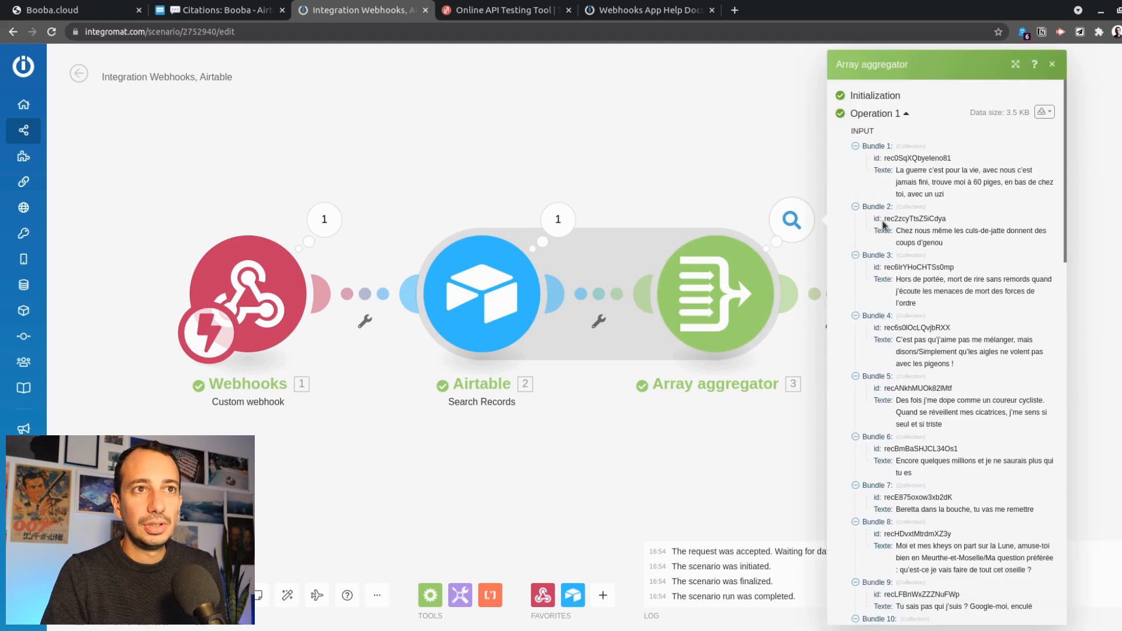
pyautogui.scroll(-20, 877, 330)
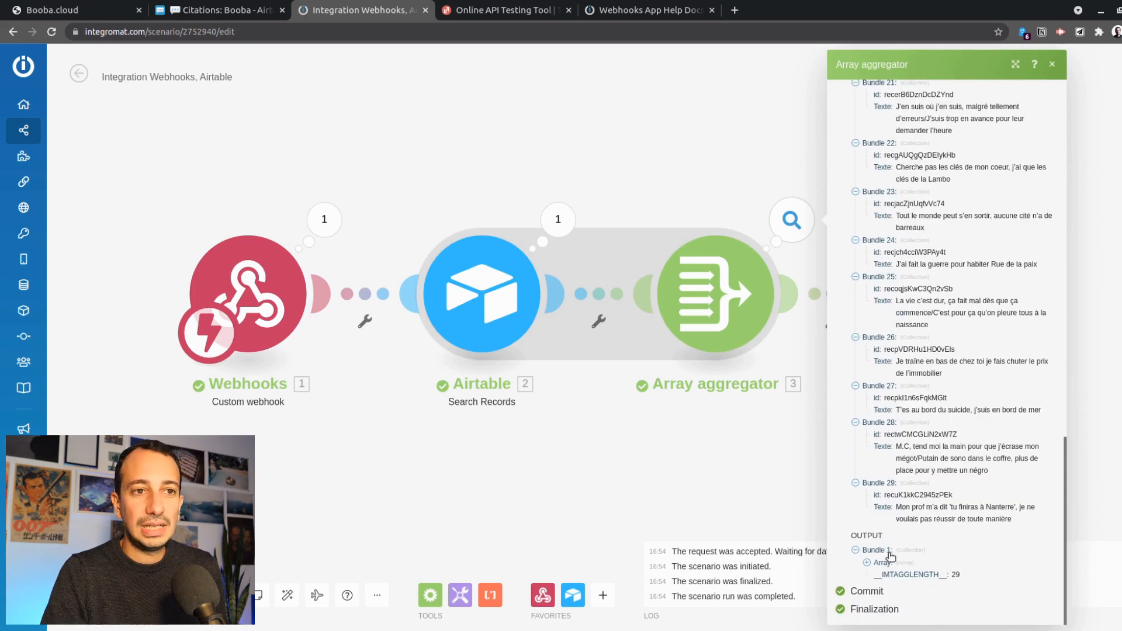
pyautogui.click(866, 563)
pyautogui.scroll(-6, 866, 518)
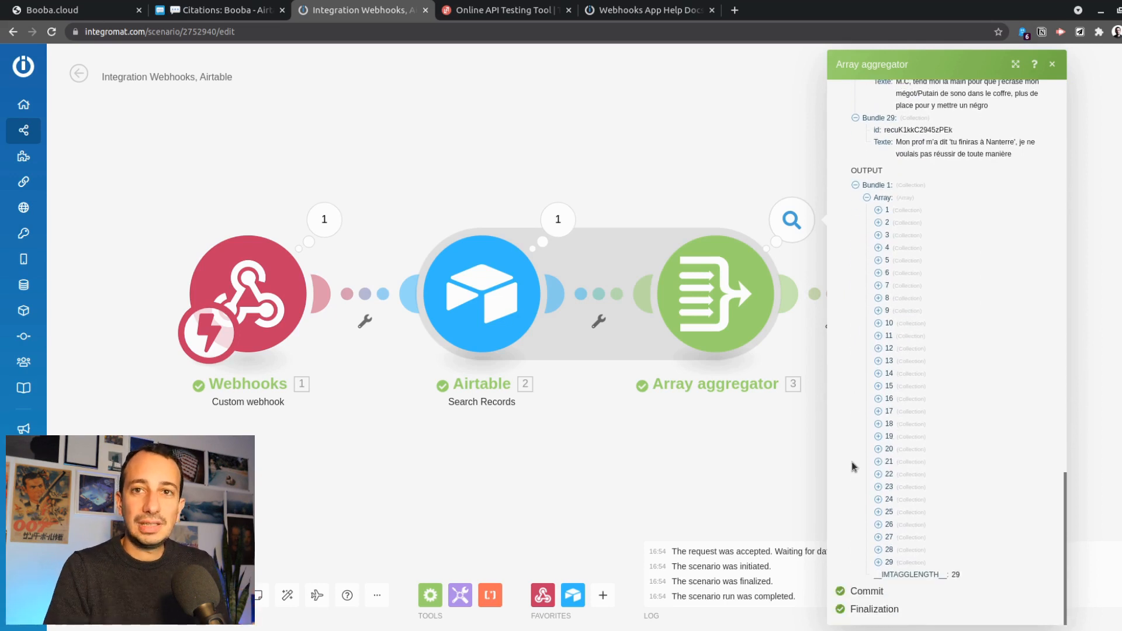
pyautogui.click(744, 186)
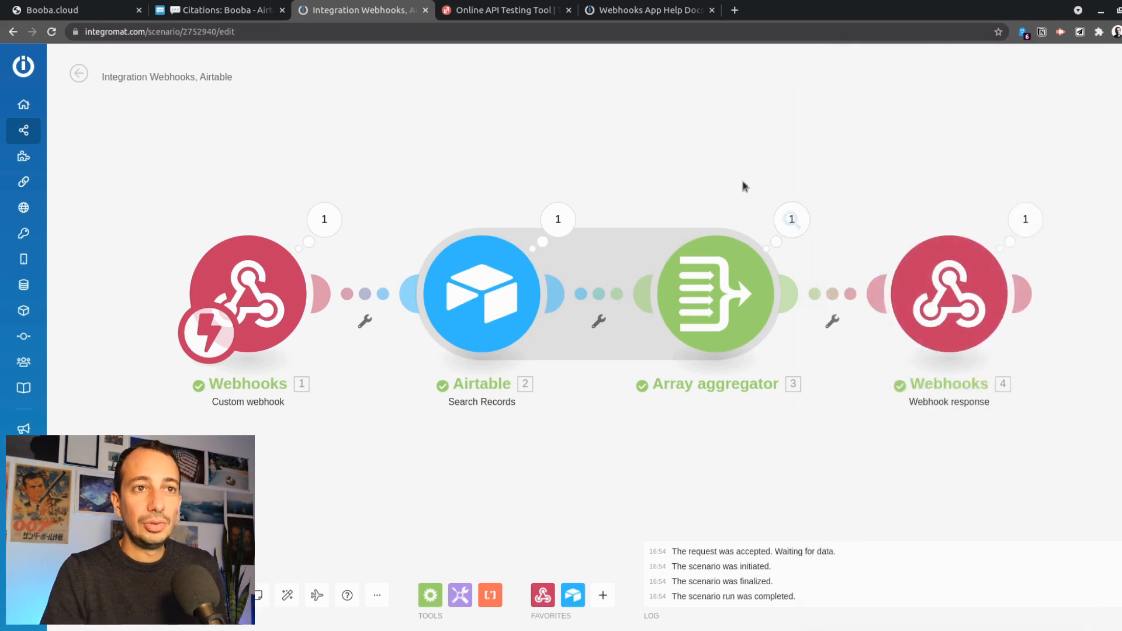
# - Check the Webhook response module's body and status from the run and compare them with the response in ReqBin
pyautogui.moveTo(959, 298)
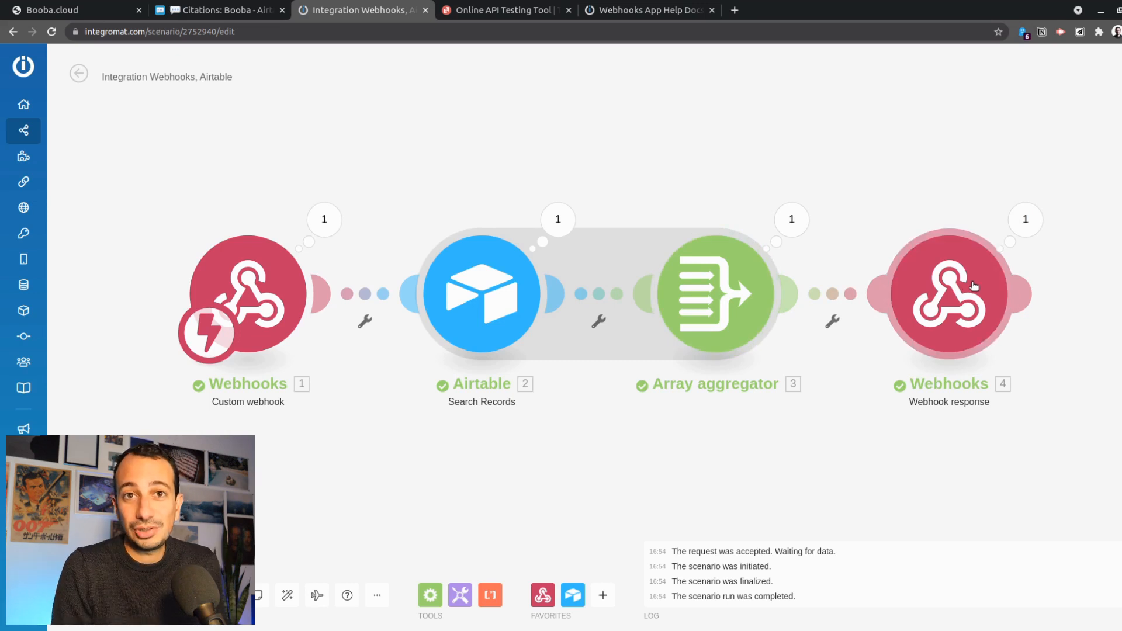
pyautogui.click(1025, 221)
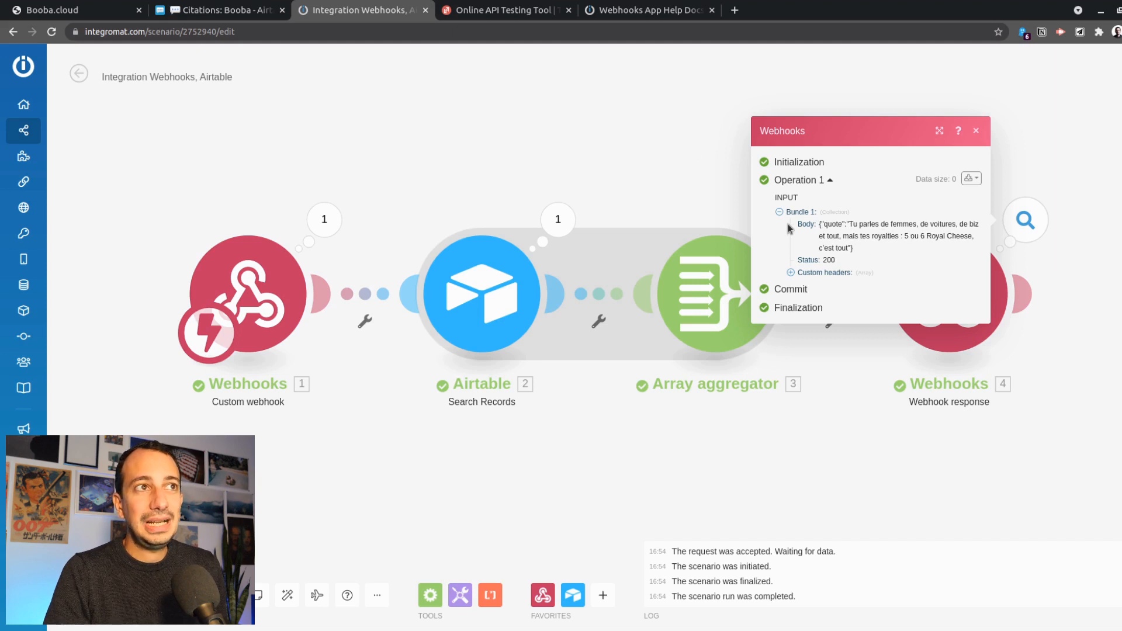
pyautogui.click(505, 13)
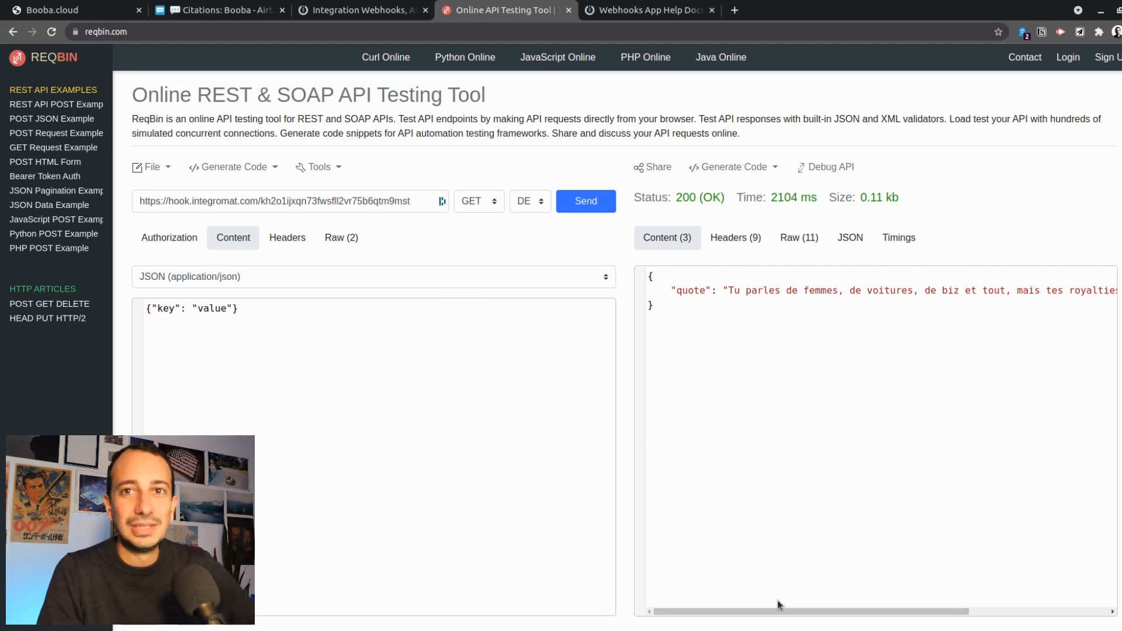
pyautogui.click(338, 12)
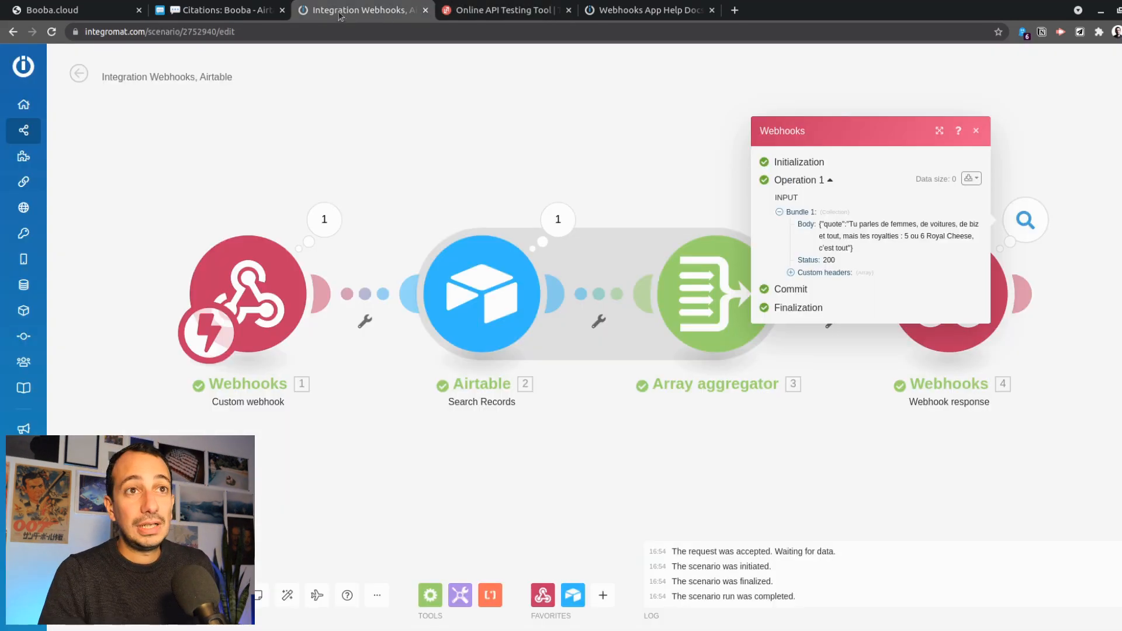
pyautogui.click(976, 129)
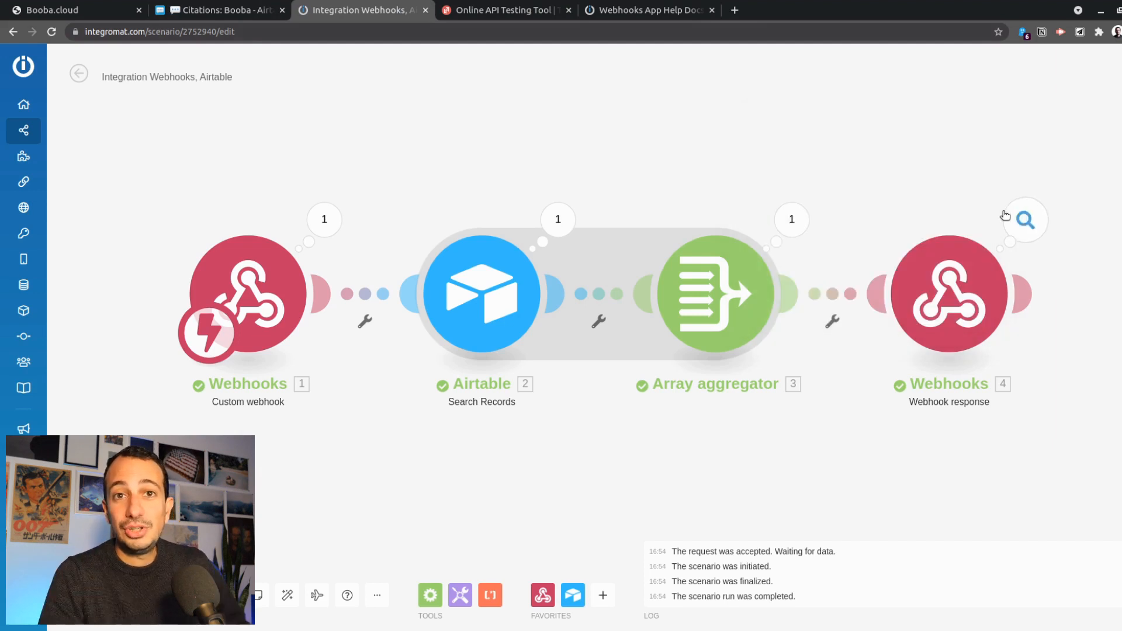